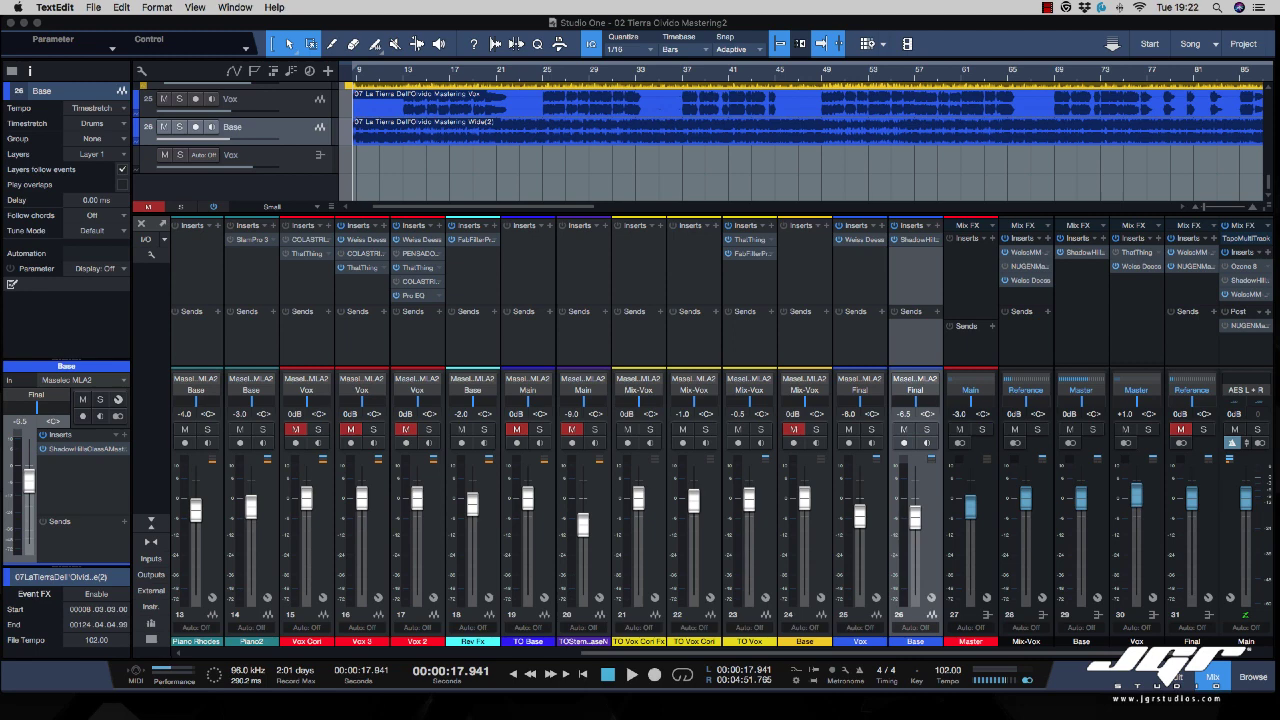
# Open the Weiss Deess on the Mix-Vox channel and set its high band to about 6681 Hz with a 16.1 dB range.
pyautogui.click(1028, 280)
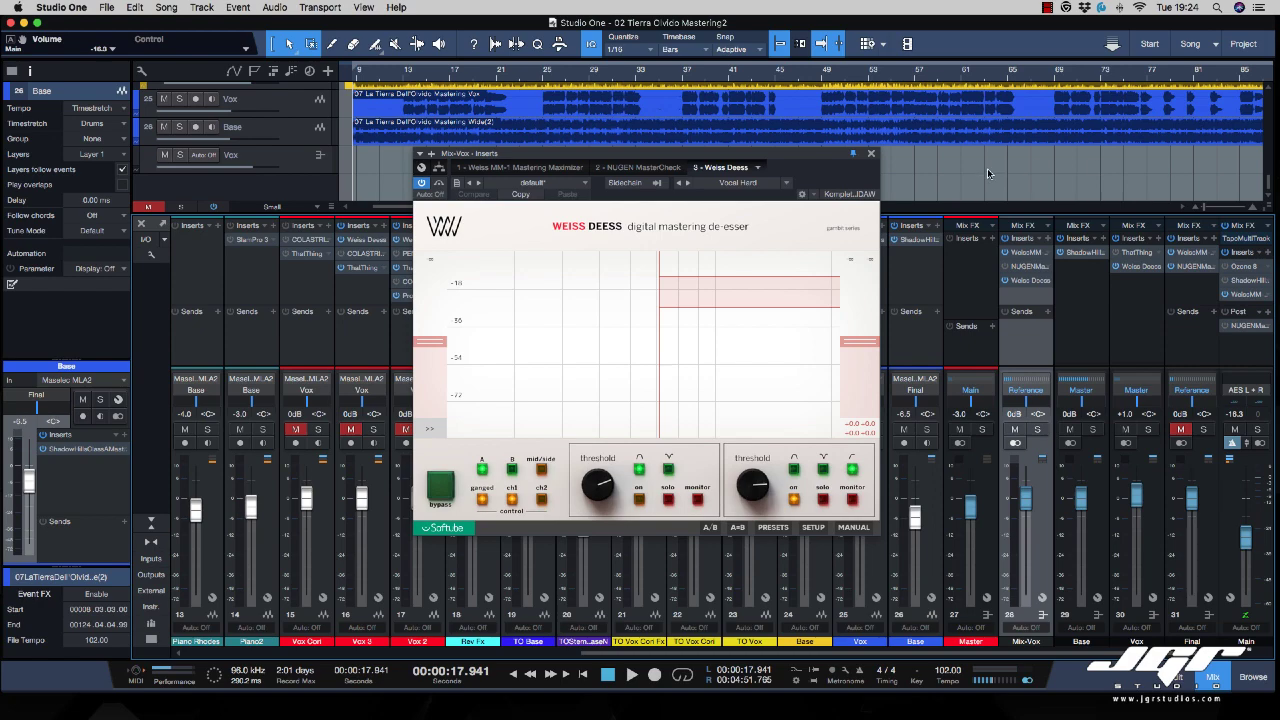
pyautogui.moveTo(813, 158); pyautogui.dragTo(866, 166)
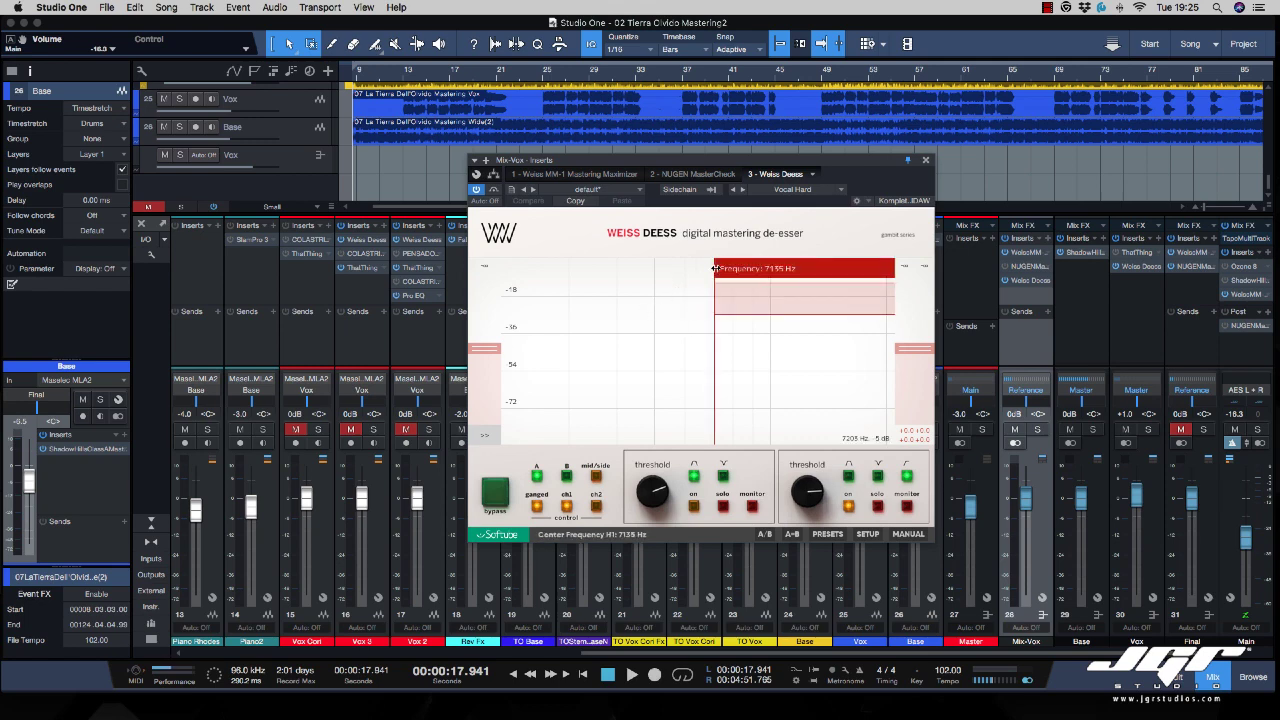
pyautogui.moveTo(713, 266)
pyautogui.mouseDown()
pyautogui.moveTo(503, 268)
pyautogui.moveTo(913, 276)
pyautogui.moveTo(703, 268)
pyautogui.mouseUp()
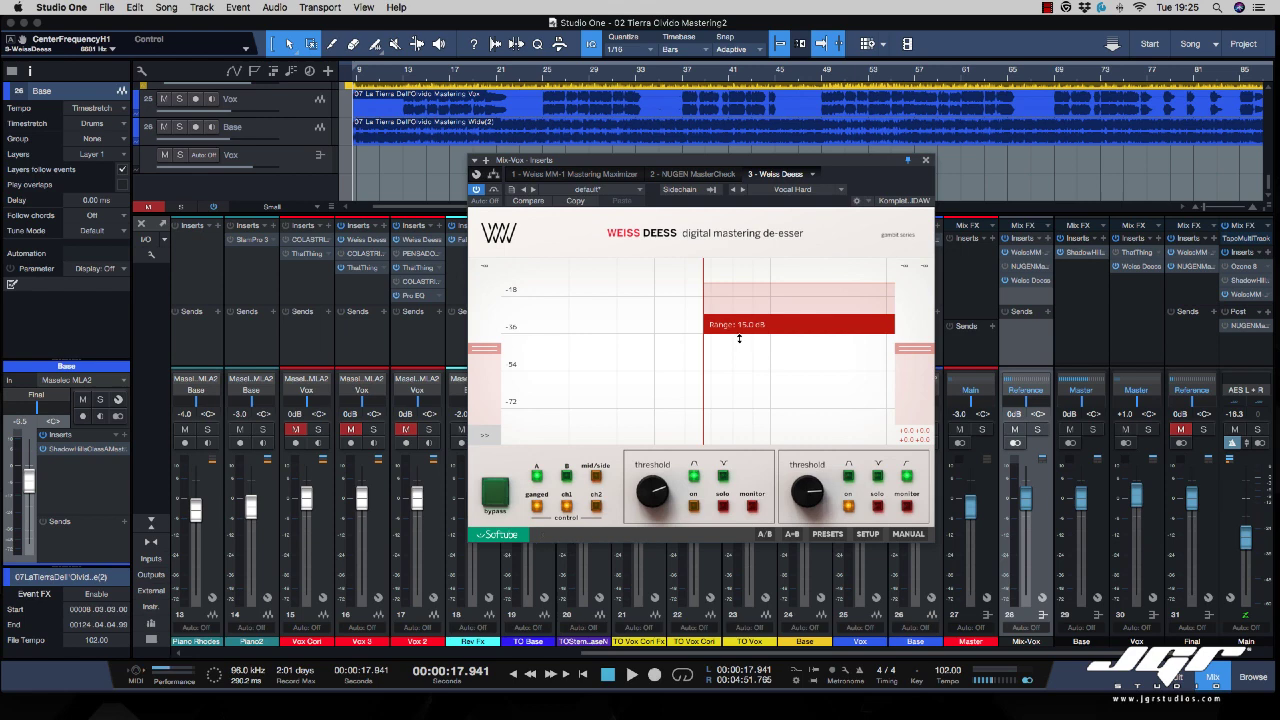
pyautogui.moveTo(739, 338); pyautogui.dragTo(705, 327)
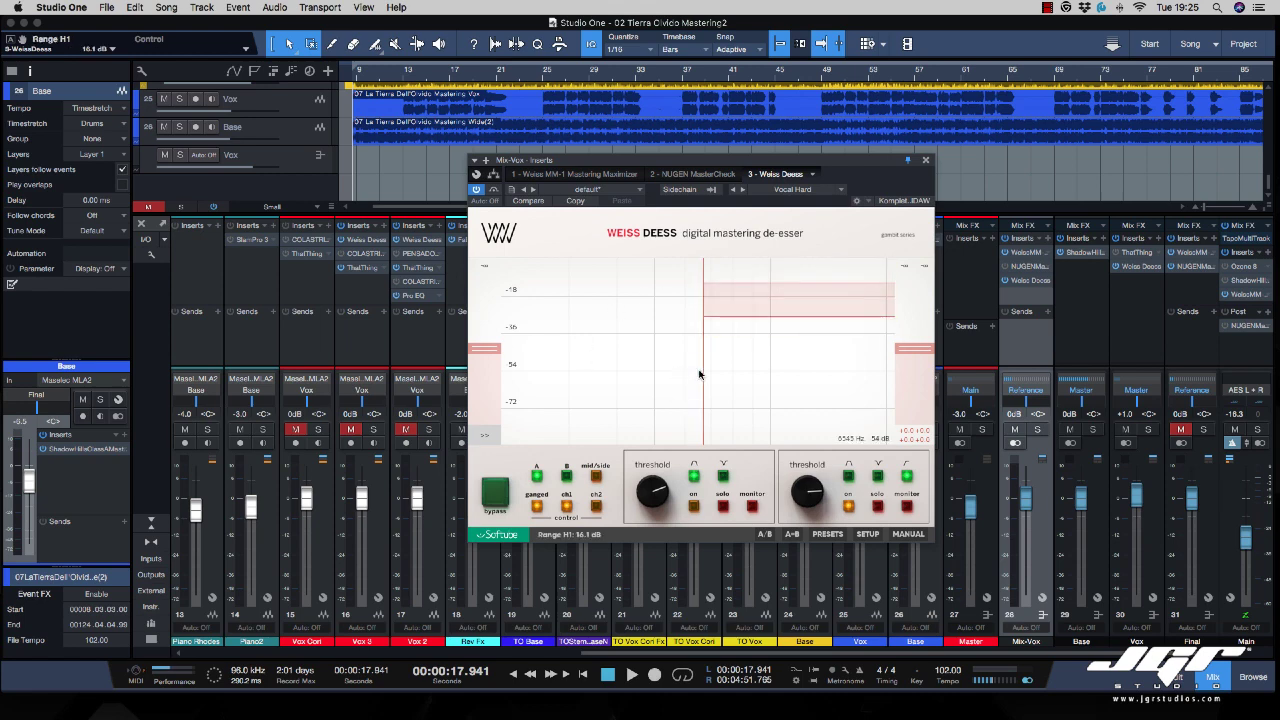
# Lower the Main output fader and raise the de-esser's output gain to 0.17 dB.
pyautogui.moveTo(1252, 543); pyautogui.dragTo(1253, 601)
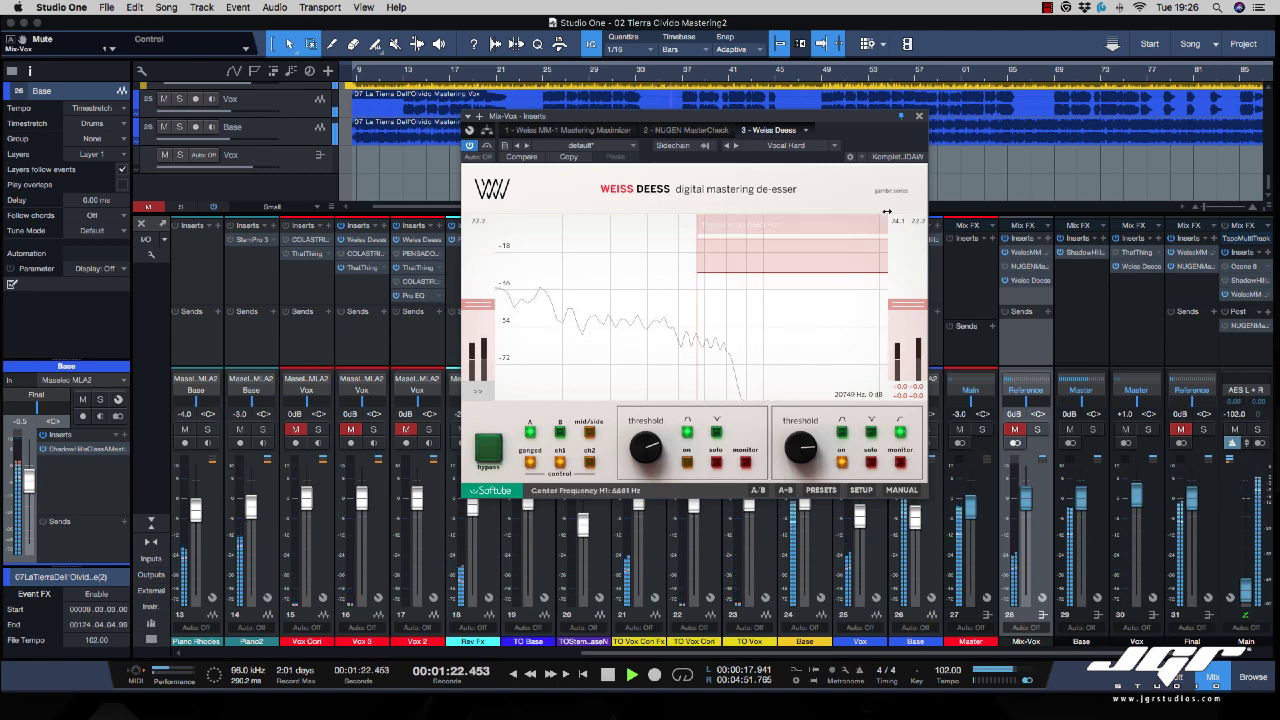
pyautogui.moveTo(907, 273)
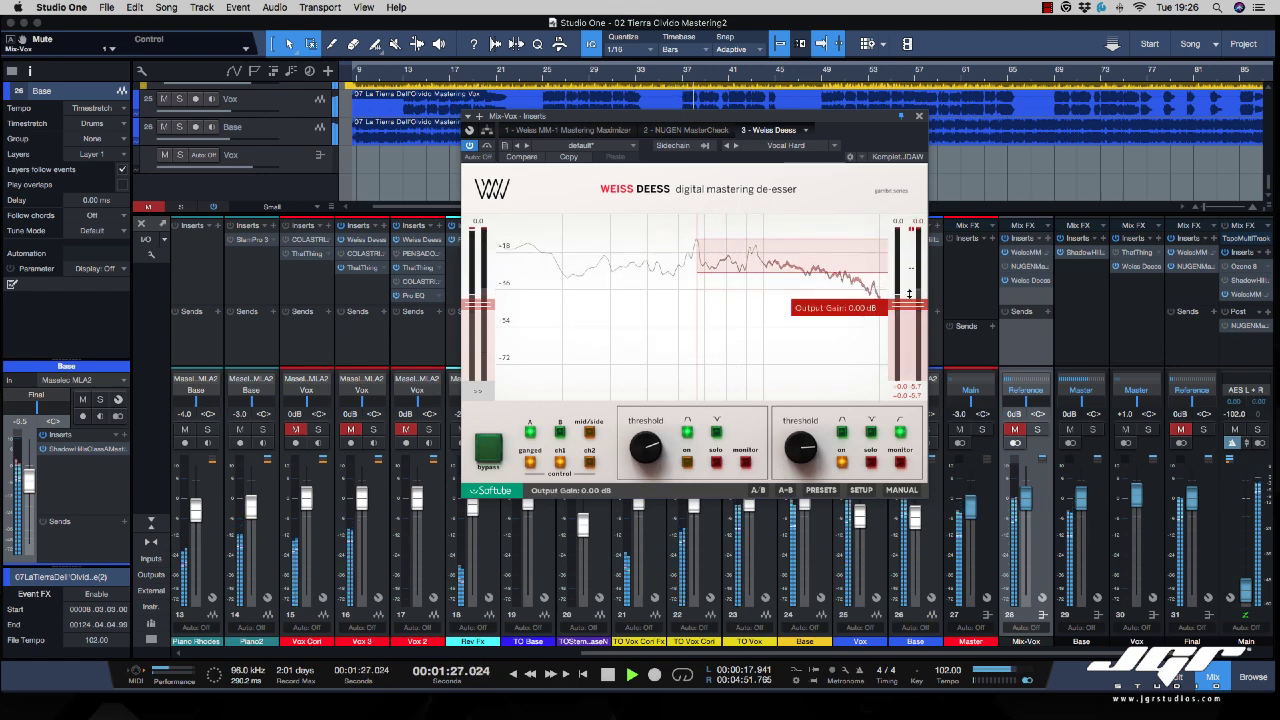
pyautogui.moveTo(907, 303); pyautogui.dragTo(909, 288)
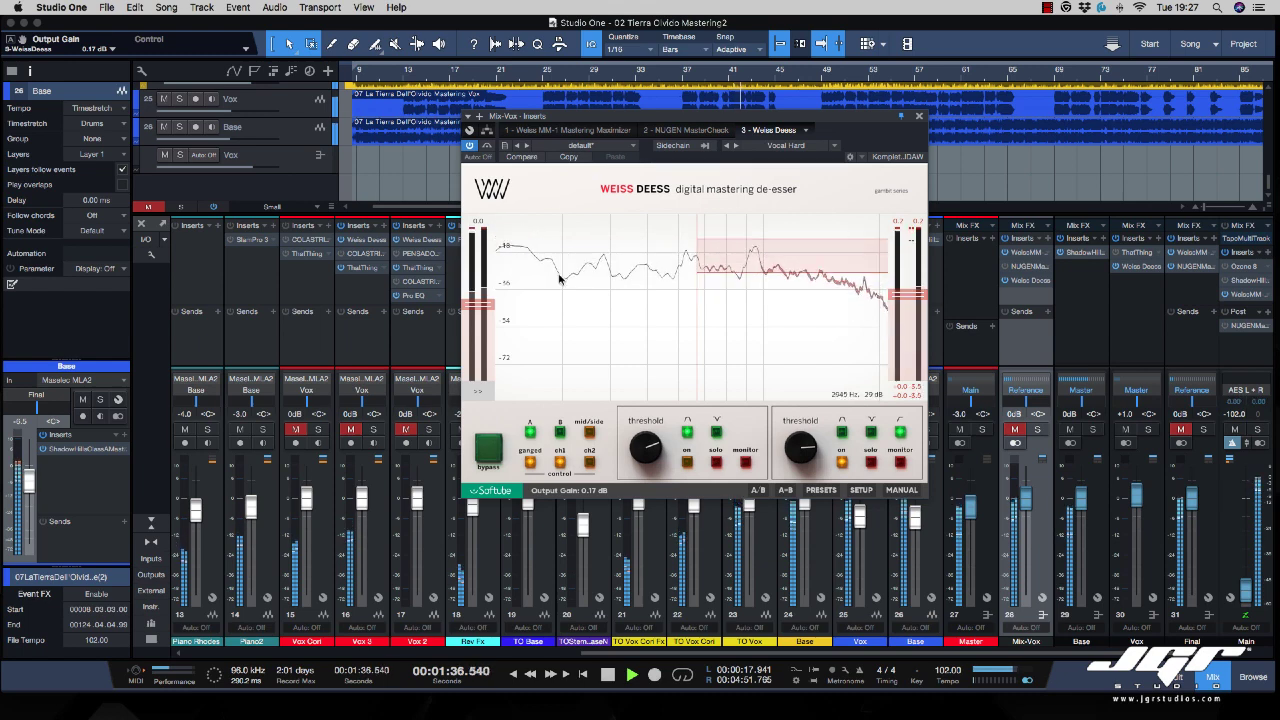
# Try a de-esser input gain of 0.29 dB and bring it back down near its starting level.
pyautogui.moveTo(479, 306)
pyautogui.moveTo(479, 306)
pyautogui.mouseDown()
pyautogui.moveTo(477, 272)
pyautogui.moveTo(475, 285)
pyautogui.mouseUp()
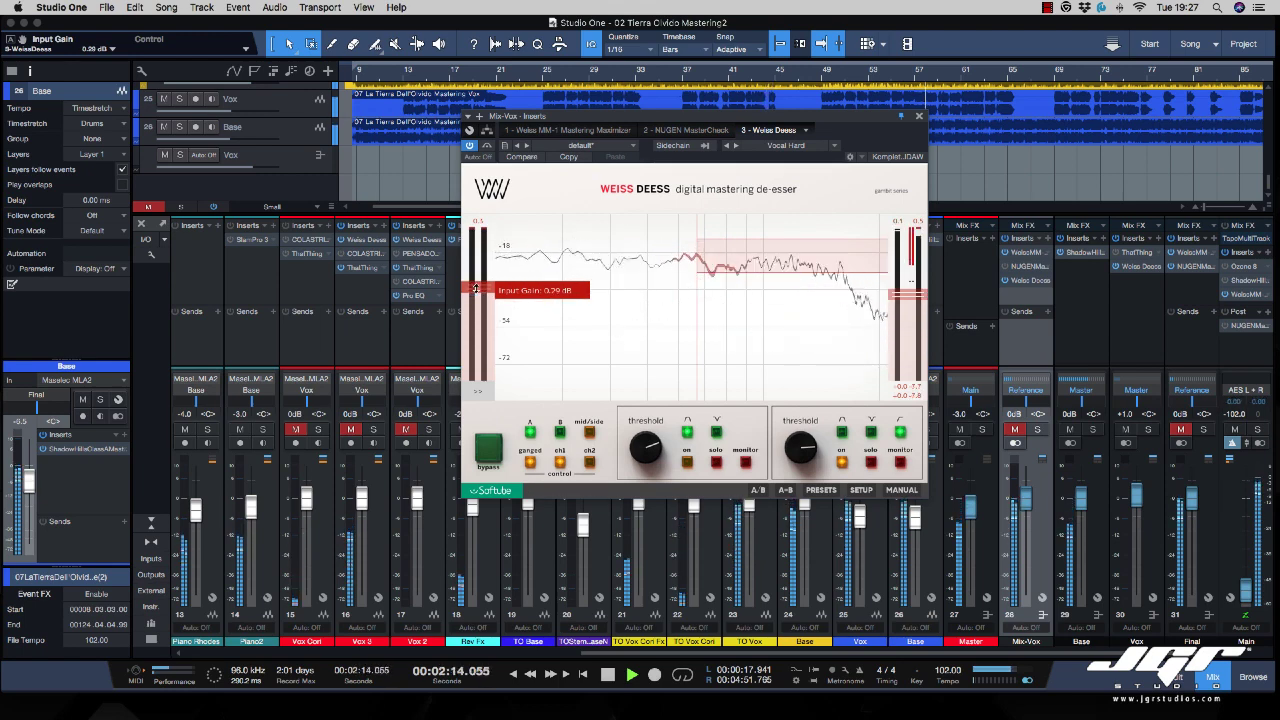
pyautogui.moveTo(476, 289); pyautogui.dragTo(476, 307)
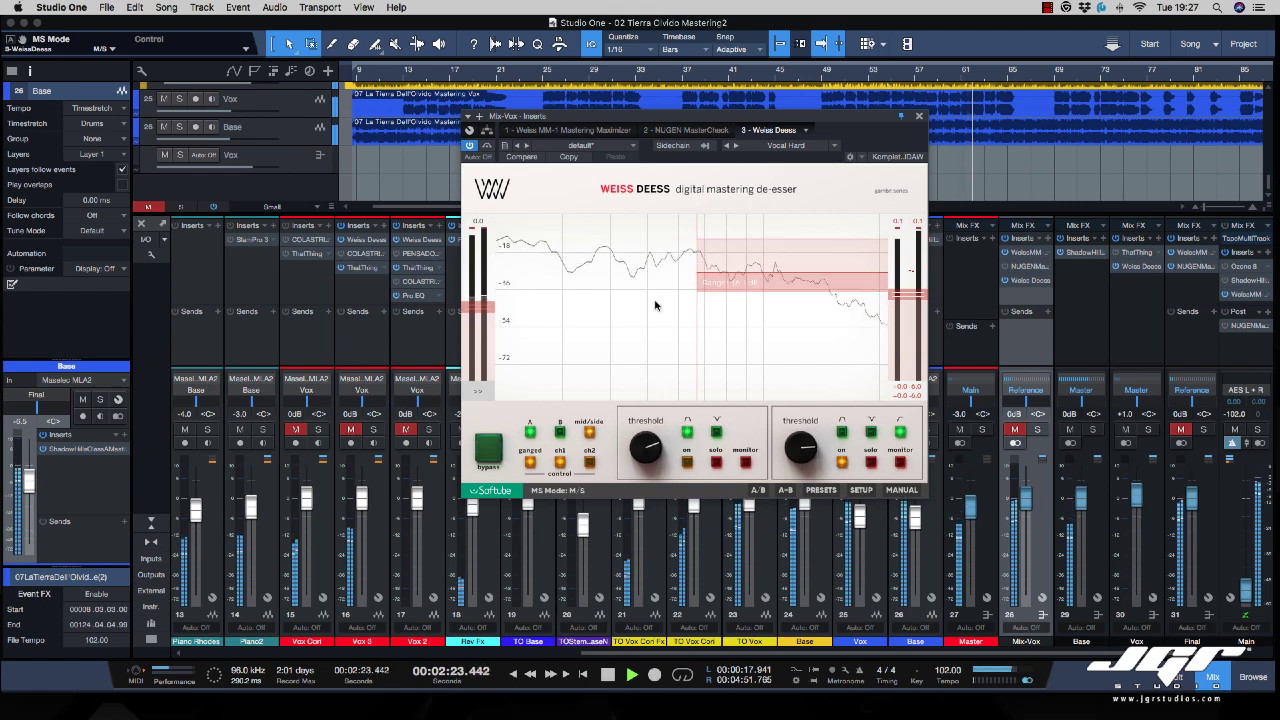
# Lower the high band's frequency, widen its range to 38.6 dB and set its threshold to -28.0 dB.
pyautogui.moveTo(781, 311)
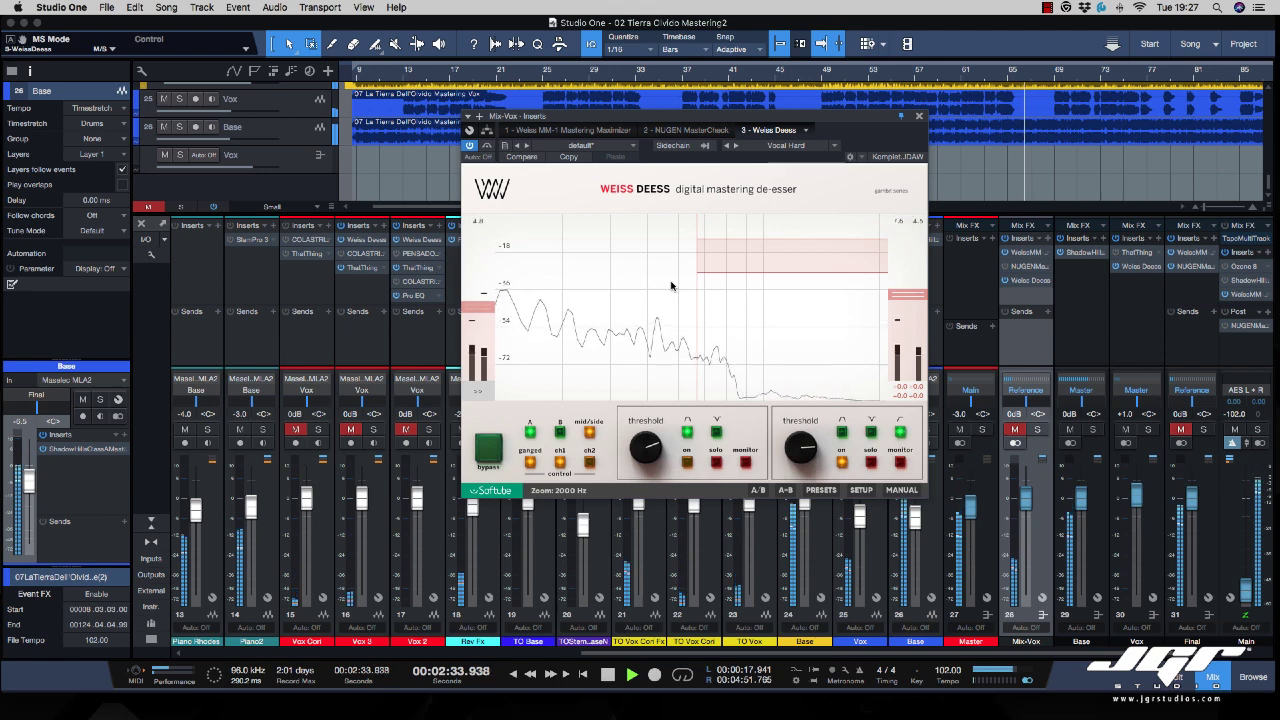
pyautogui.moveTo(717, 298); pyautogui.dragTo(717, 295)
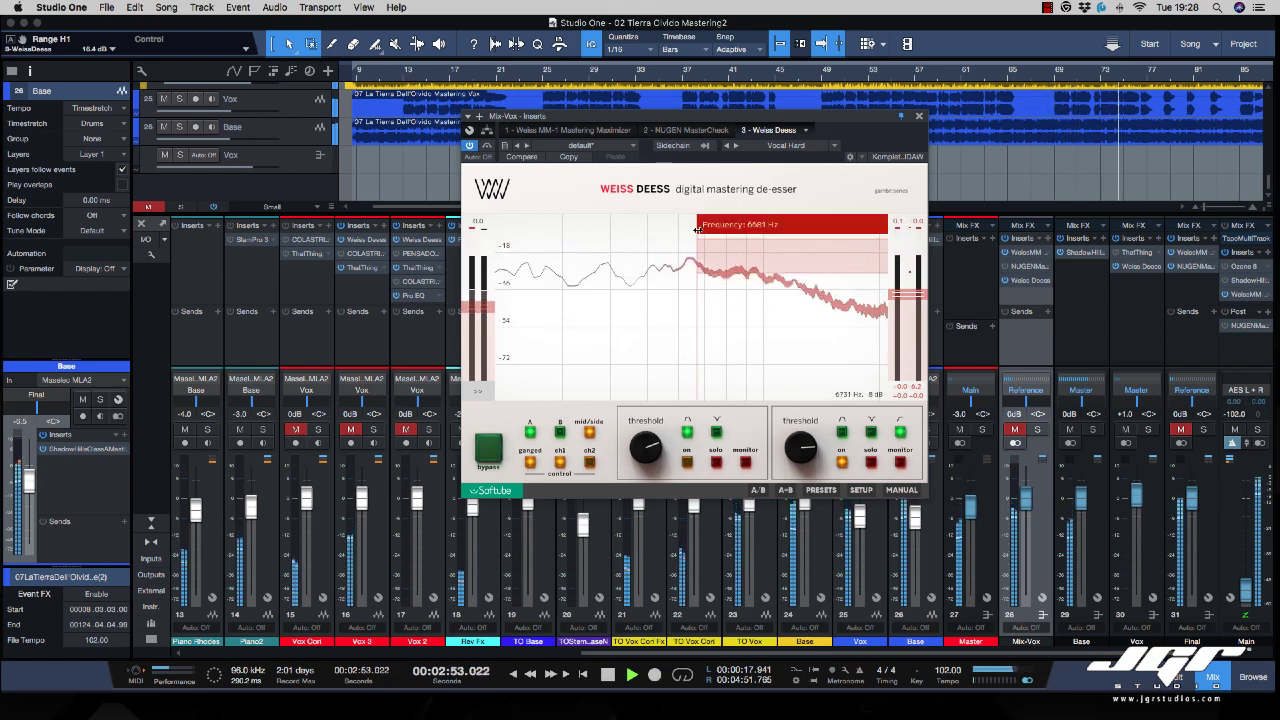
pyautogui.moveTo(697, 231)
pyautogui.mouseDown()
pyautogui.moveTo(666, 231)
pyautogui.moveTo(759, 231)
pyautogui.moveTo(687, 235)
pyautogui.mouseUp()
pyautogui.moveTo(742, 283); pyautogui.dragTo(743, 341)
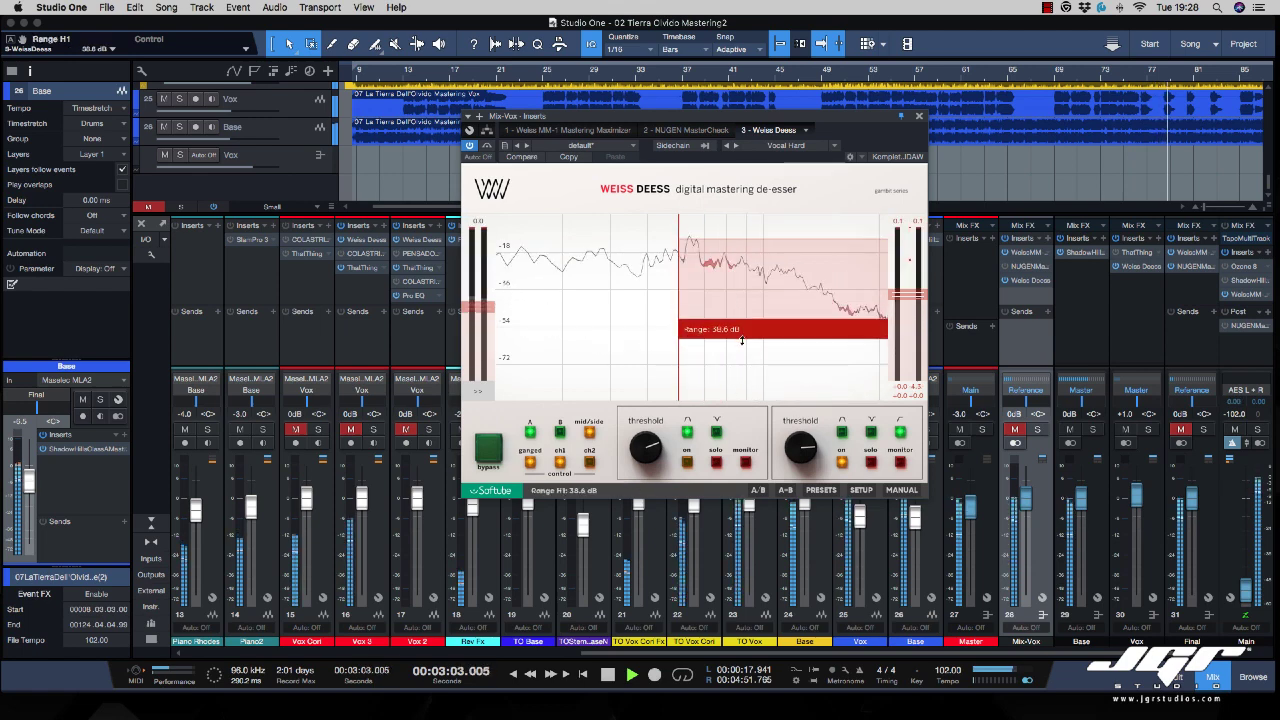
pyautogui.moveTo(750, 246); pyautogui.dragTo(758, 281)
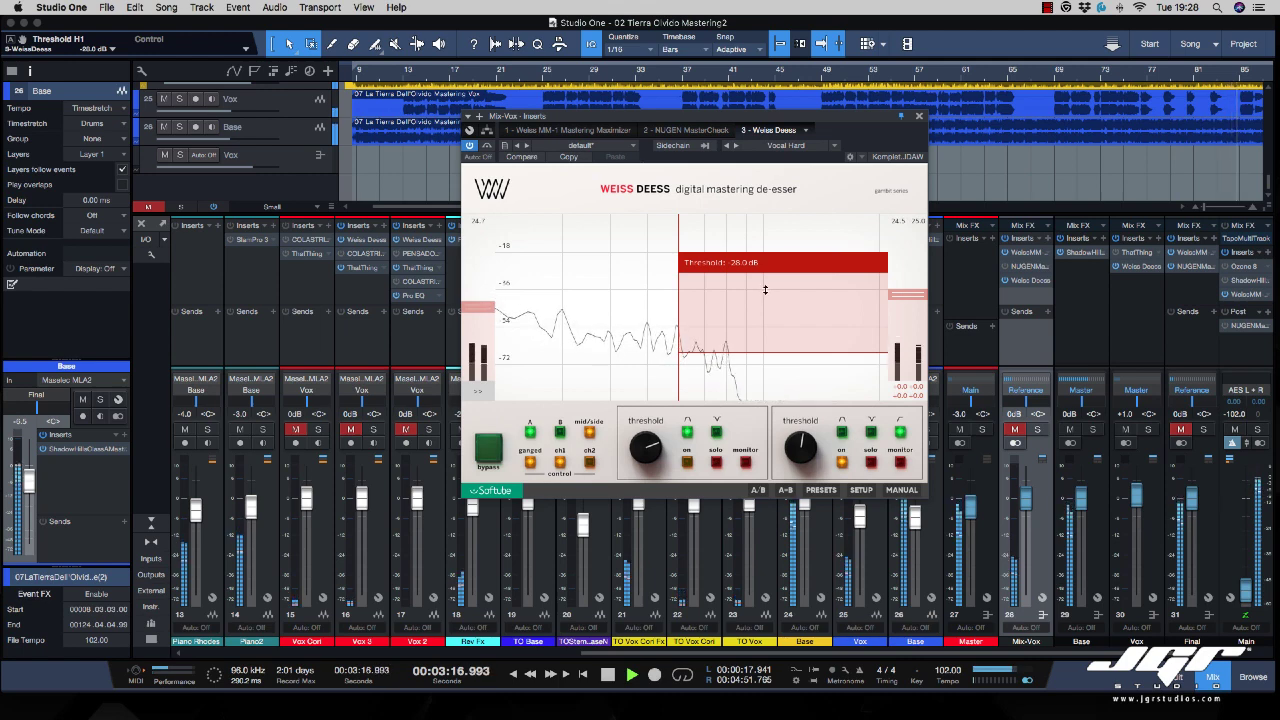
# Expand the de-esser's detailed settings and set the low filter ratio to 1.96:1, parallel mix fully wet and zoom to 2000 Hz.
pyautogui.click(479, 393)
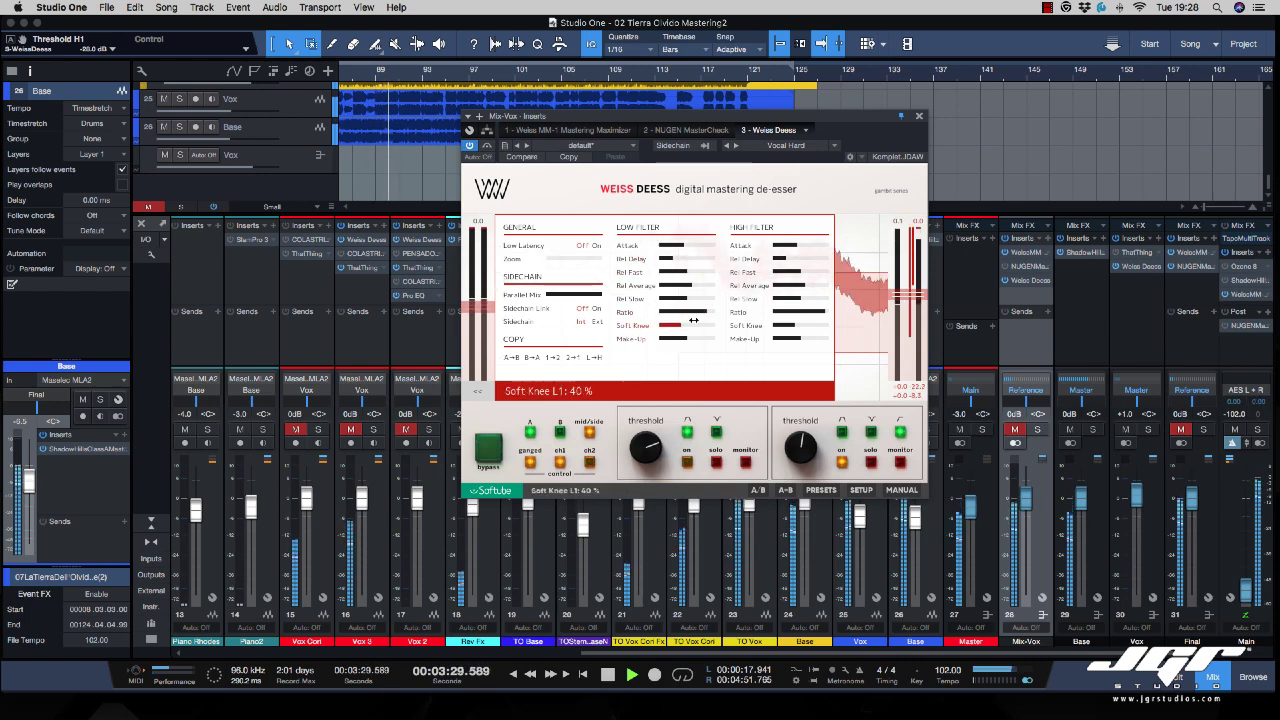
pyautogui.moveTo(693, 313); pyautogui.dragTo(688, 313)
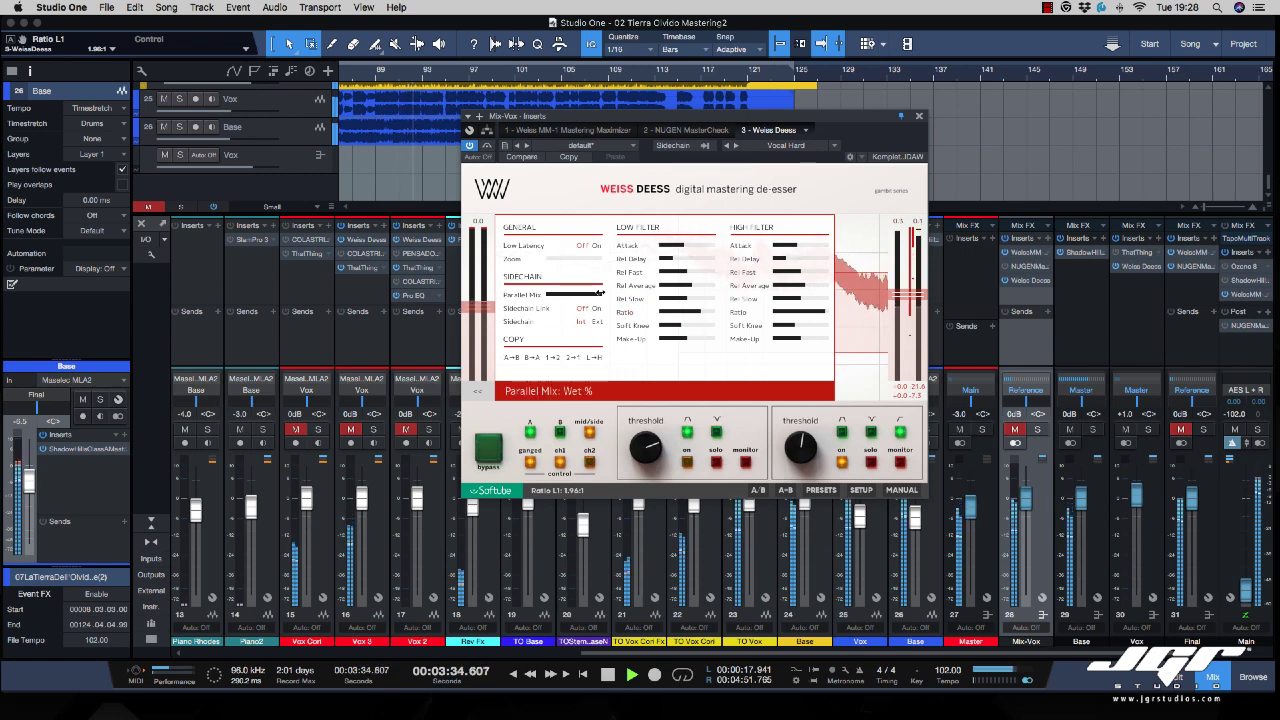
pyautogui.moveTo(600, 293)
pyautogui.mouseDown()
pyautogui.moveTo(548, 293)
pyautogui.moveTo(600, 293)
pyautogui.mouseUp()
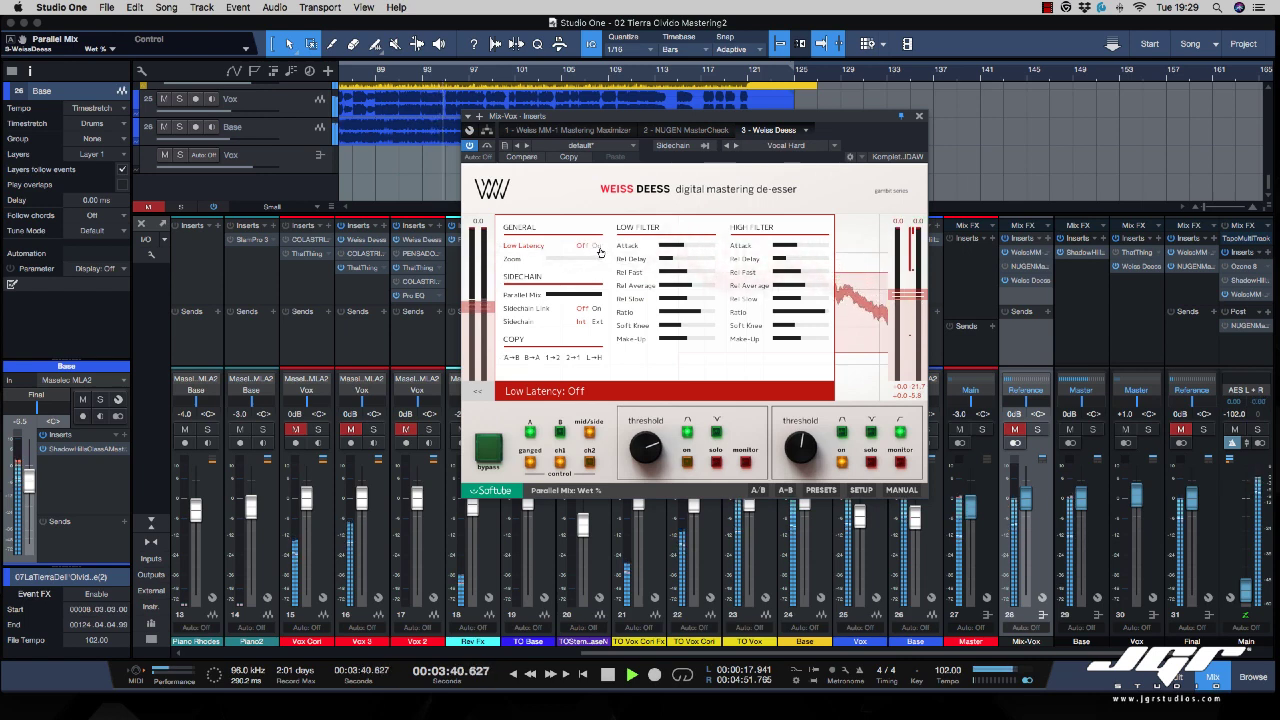
pyautogui.moveTo(600, 259); pyautogui.dragTo(533, 259)
pyautogui.moveTo(563, 259); pyautogui.dragTo(577, 259)
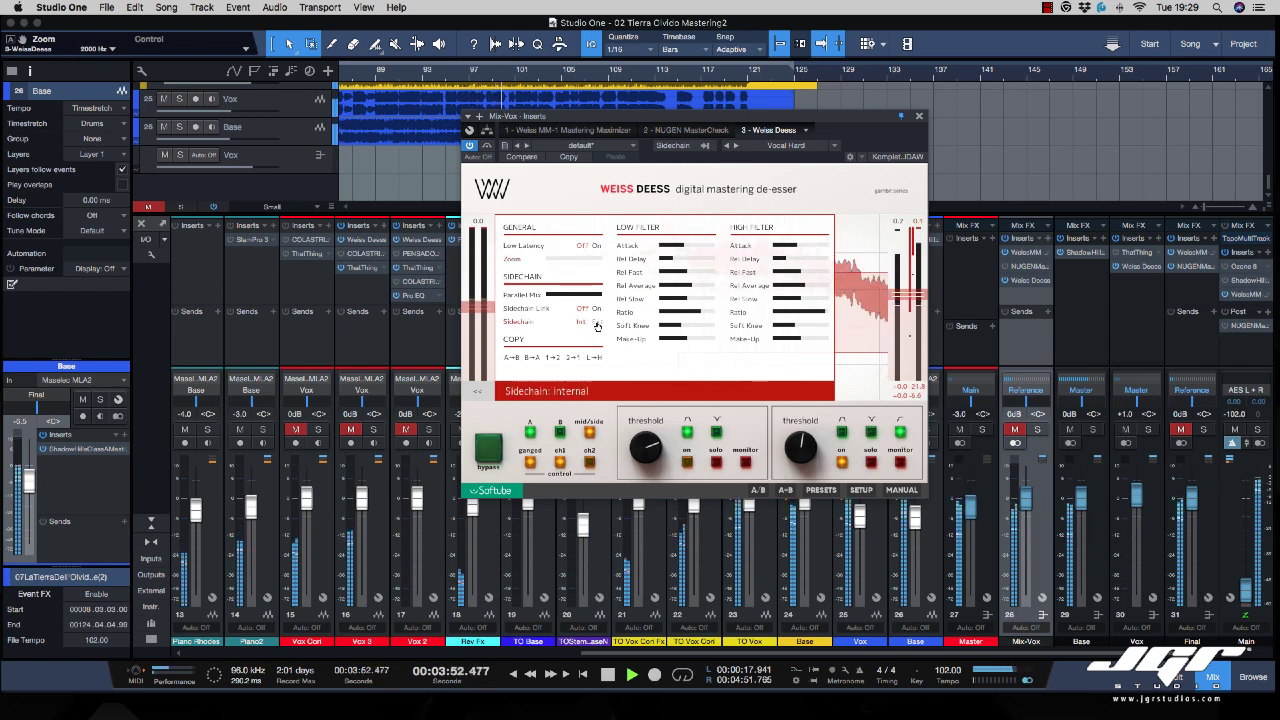
# Switch the de-esser to an external sidechain with Sidechain Link on, and close the plug-in window.
pyautogui.click(597, 322)
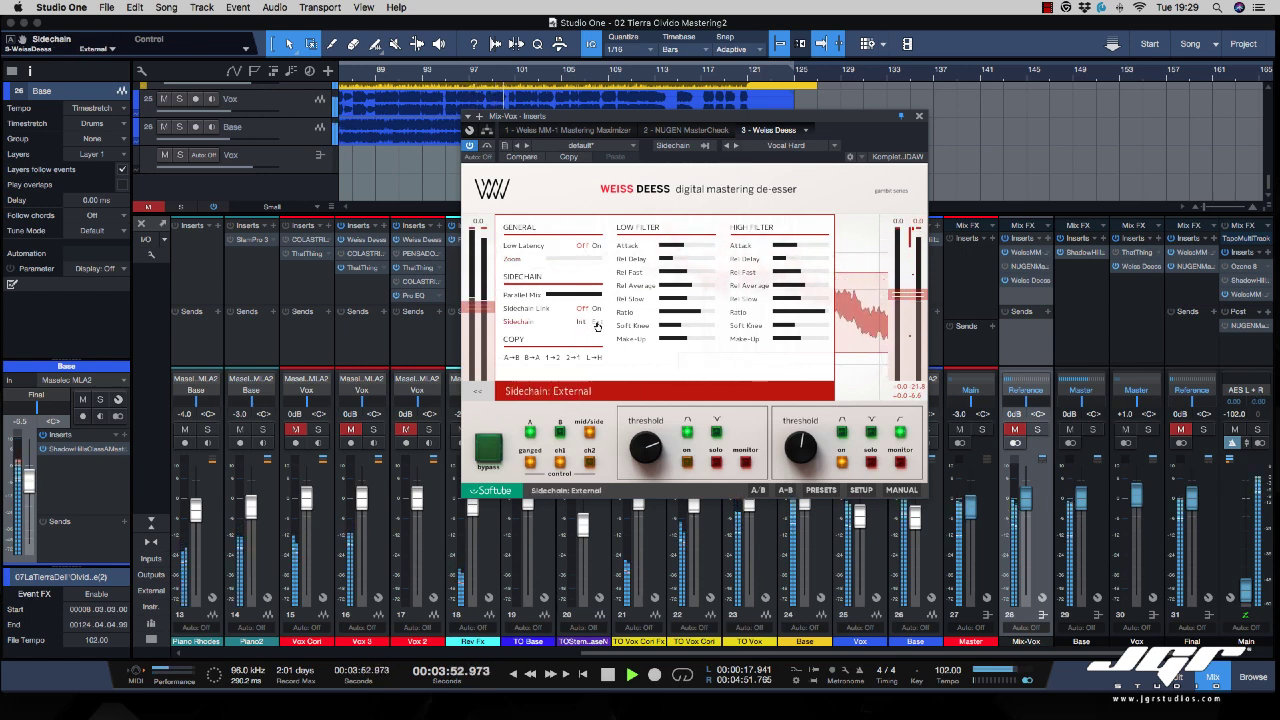
pyautogui.click(706, 146)
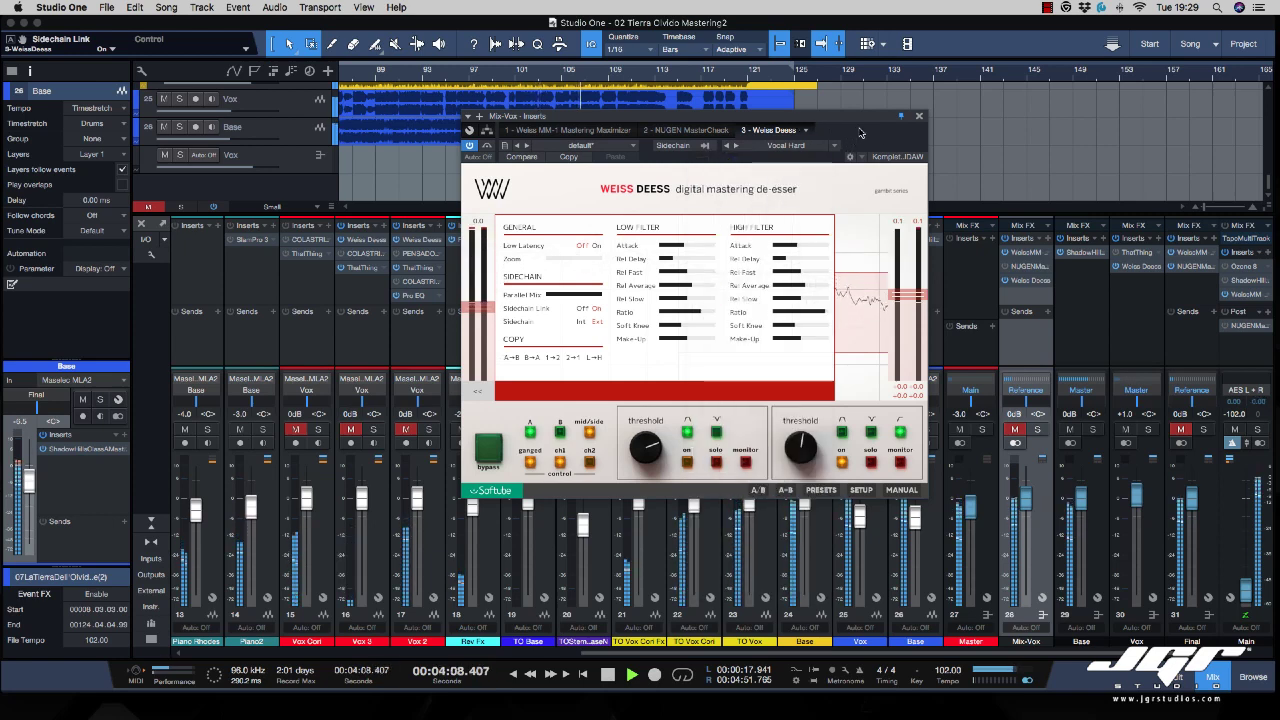
pyautogui.click(919, 117)
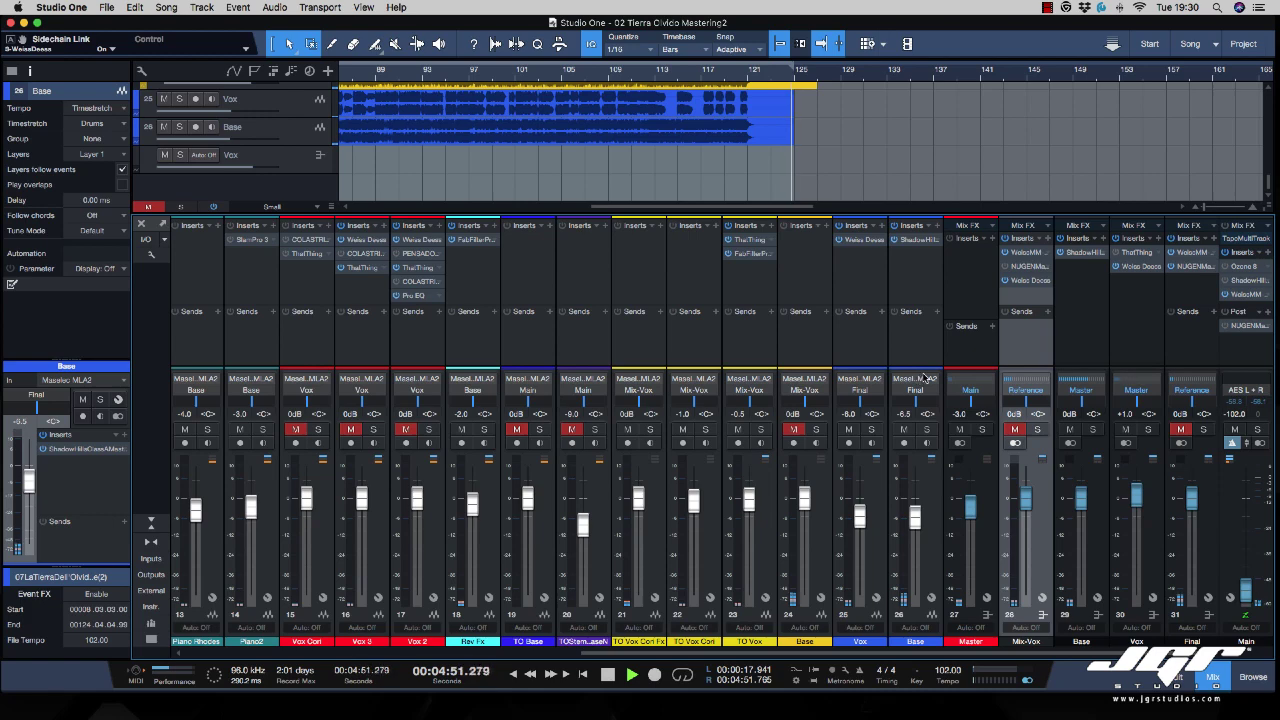
# Stop the song playback.
pyautogui.hscroll(-1, 1012, 366)
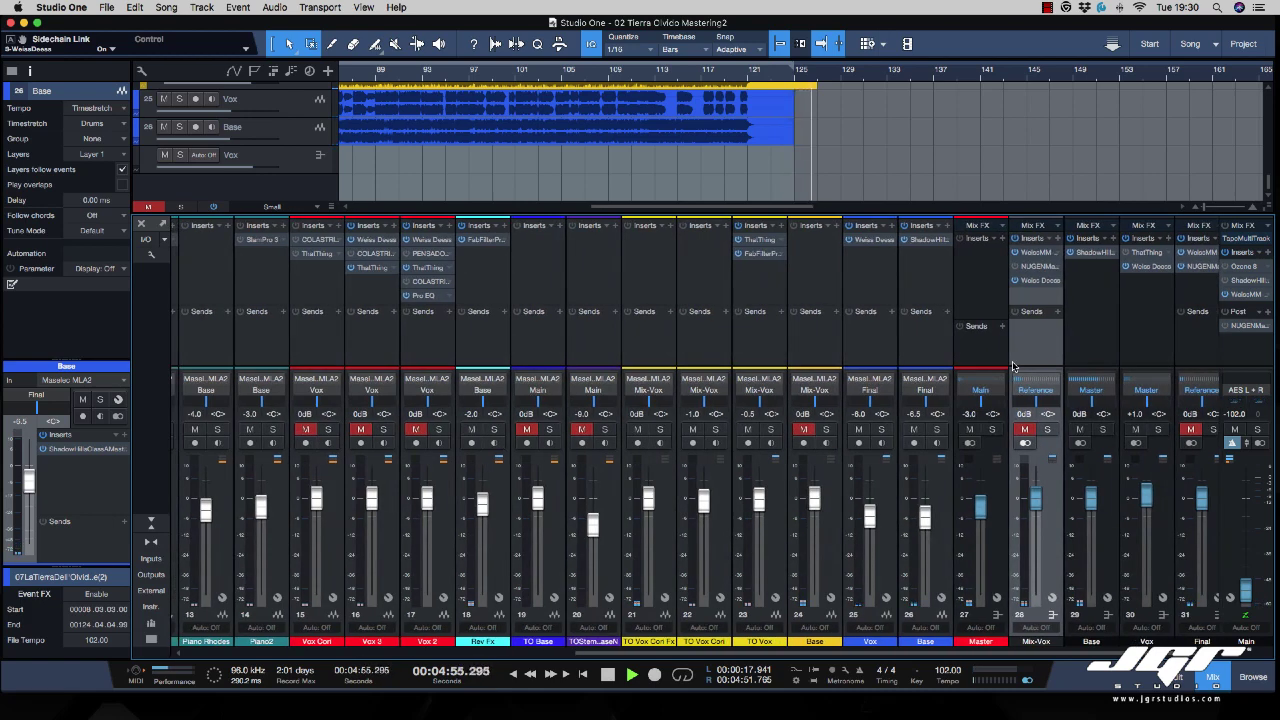
pyautogui.press('space')
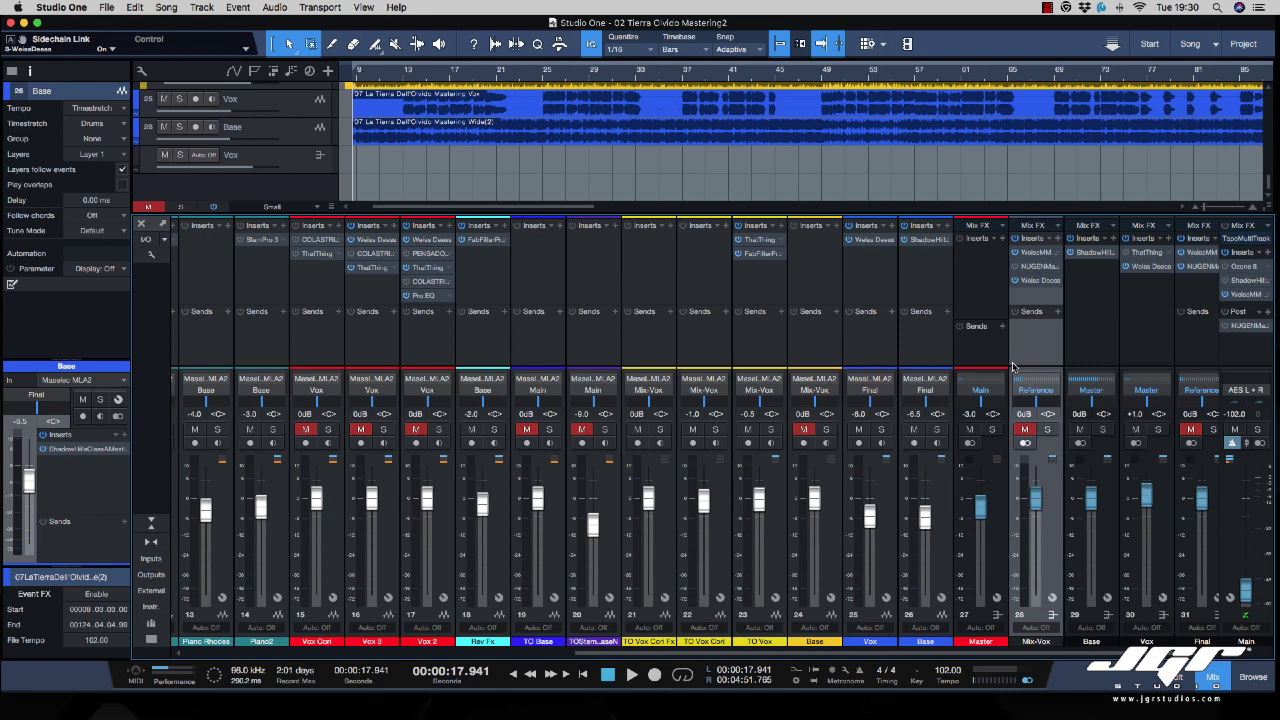
pyautogui.hscroll(-3, 967, 341)
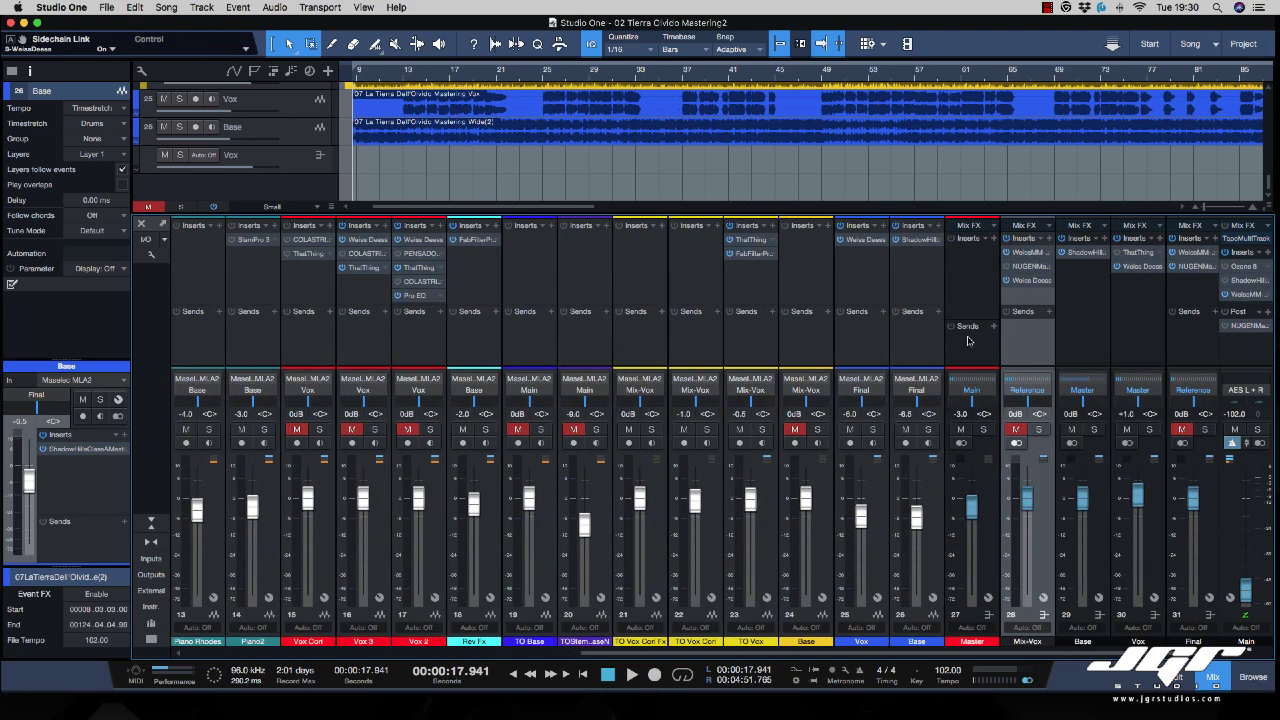
pyautogui.hscroll(3, 967, 341)
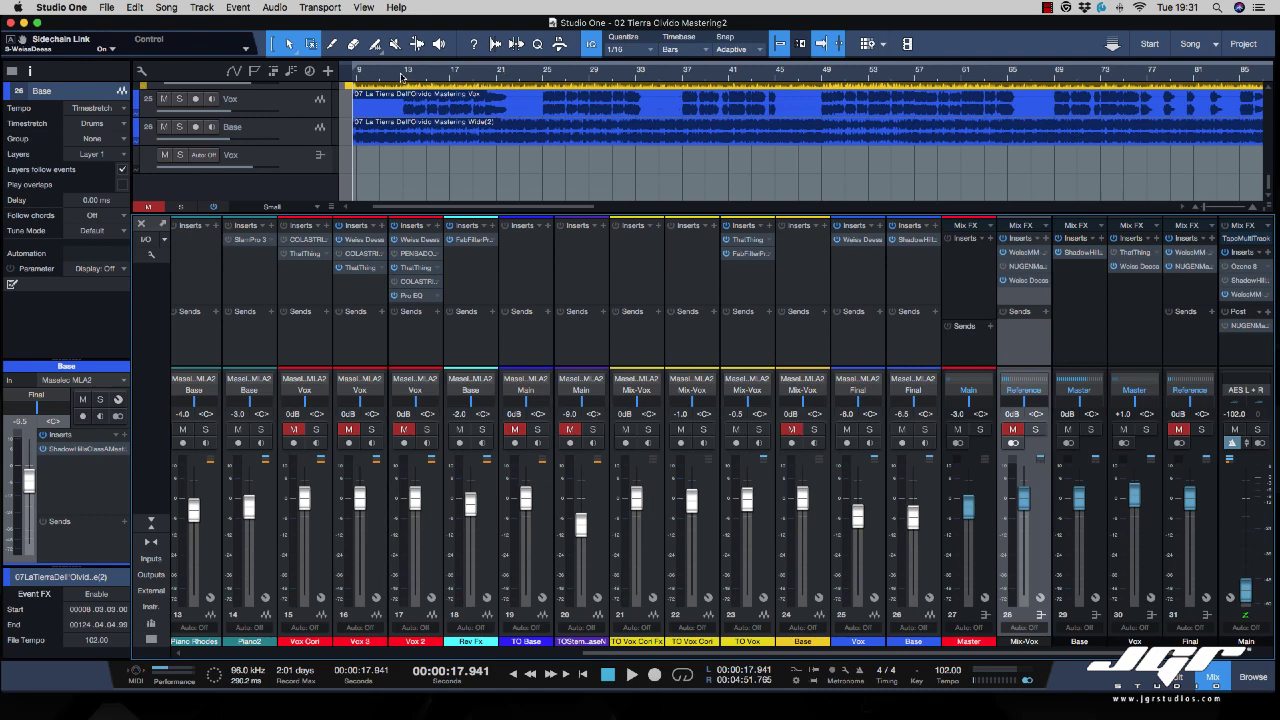
# Reopen the Mix-Vox de-esser and set the high band's threshold to -4.0 dB and range to 37.8 dB.
pyautogui.click(1018, 281)
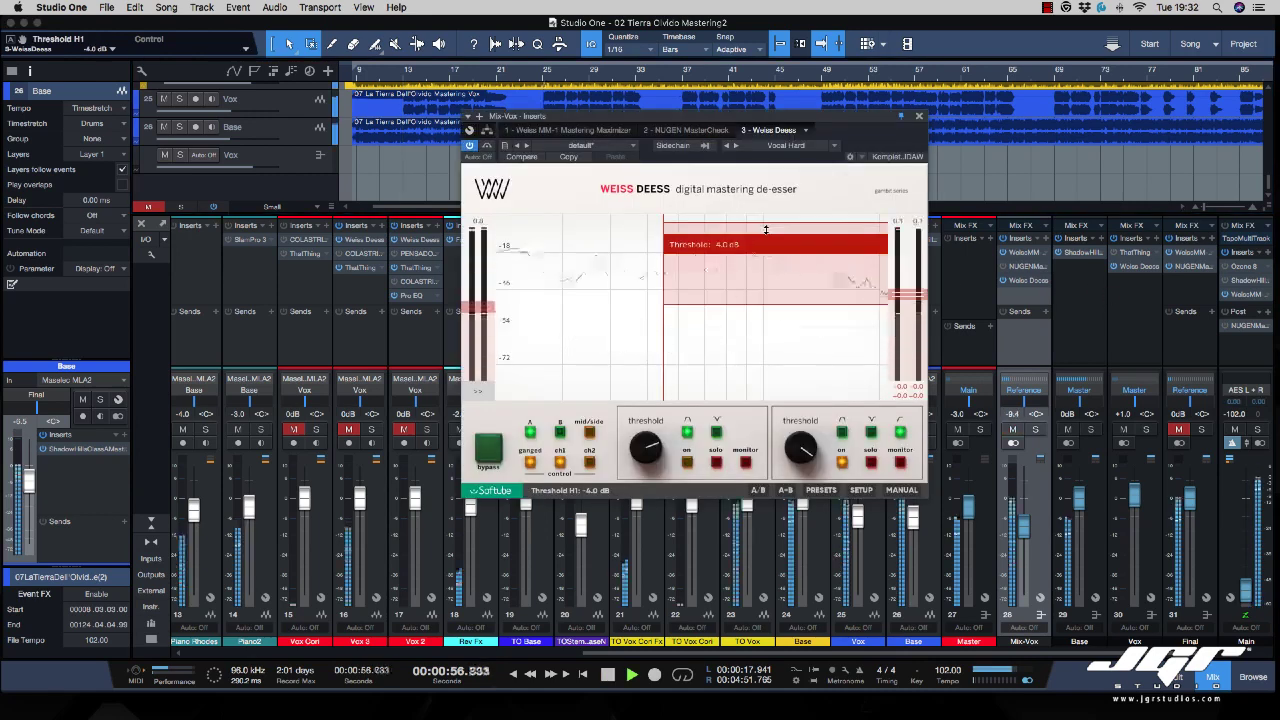
pyautogui.moveTo(766, 256); pyautogui.dragTo(766, 229)
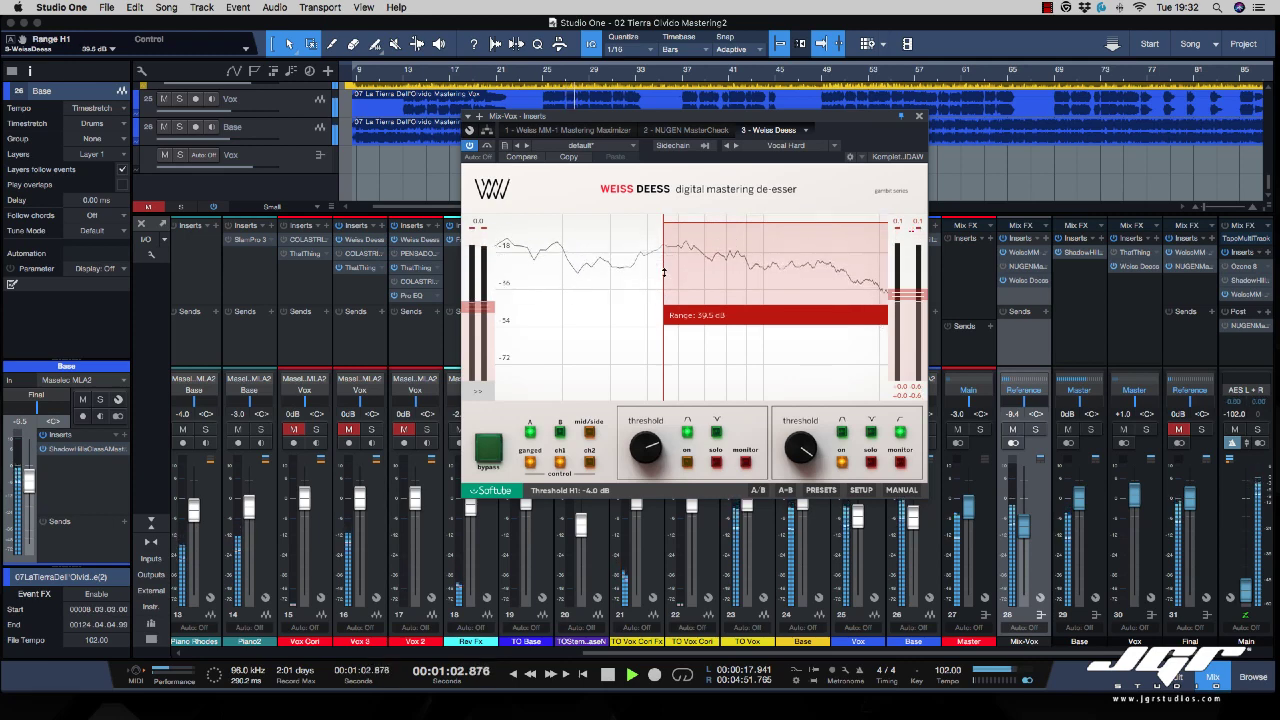
pyautogui.moveTo(664, 275); pyautogui.dragTo(668, 271)
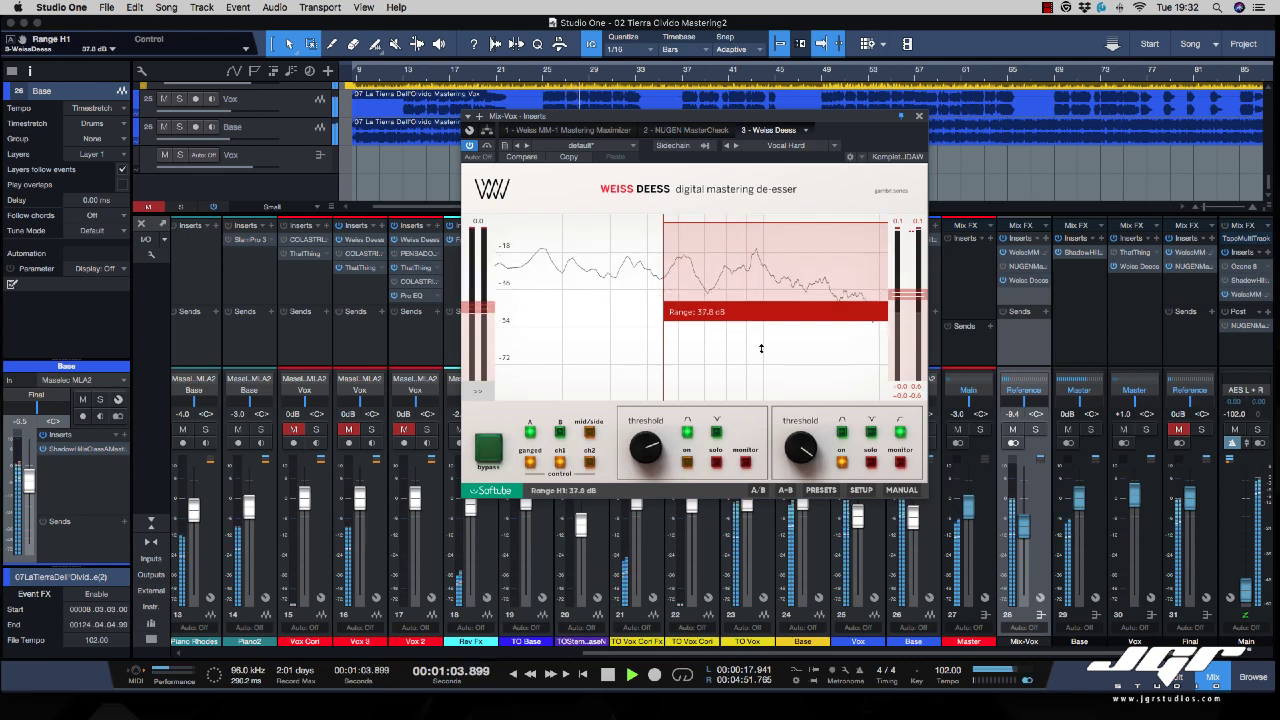
# Make the high band a one-octave band-pass at about 8179 Hz, with a -30.0 dB threshold and 19.3 dB range.
pyautogui.click(841, 433)
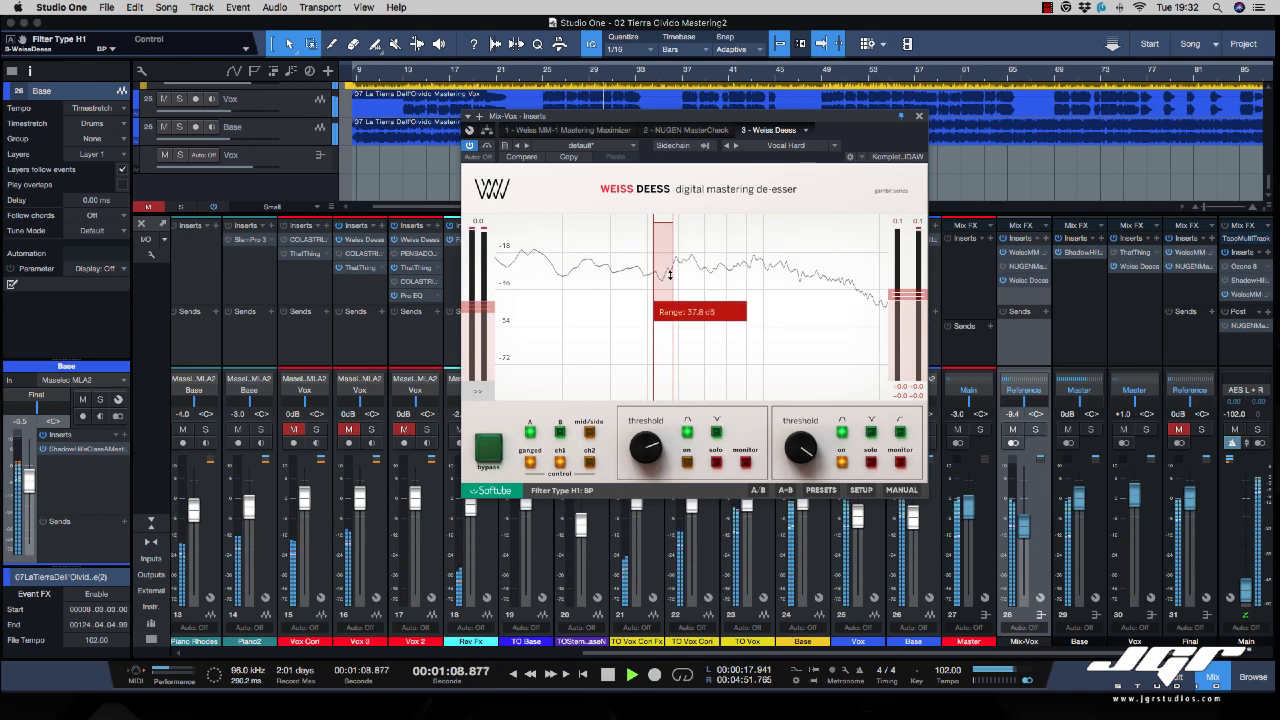
pyautogui.moveTo(670, 275); pyautogui.dragTo(764, 250)
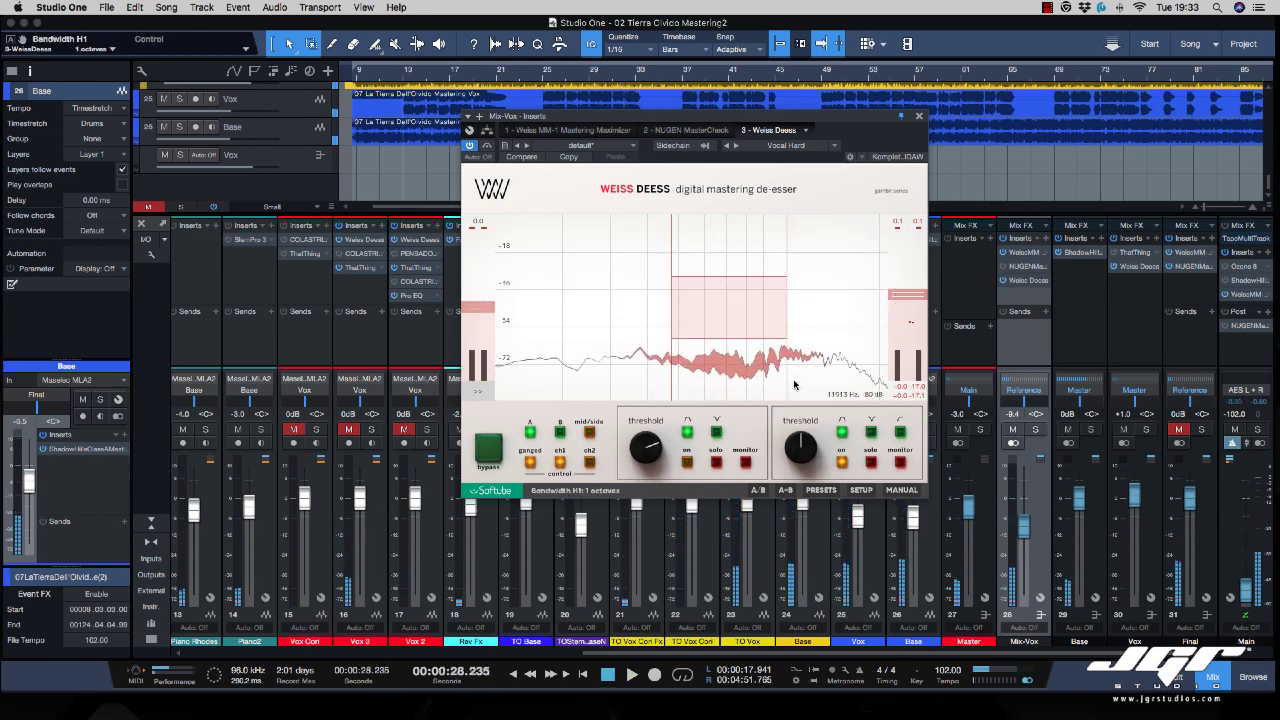
pyautogui.moveTo(768, 311)
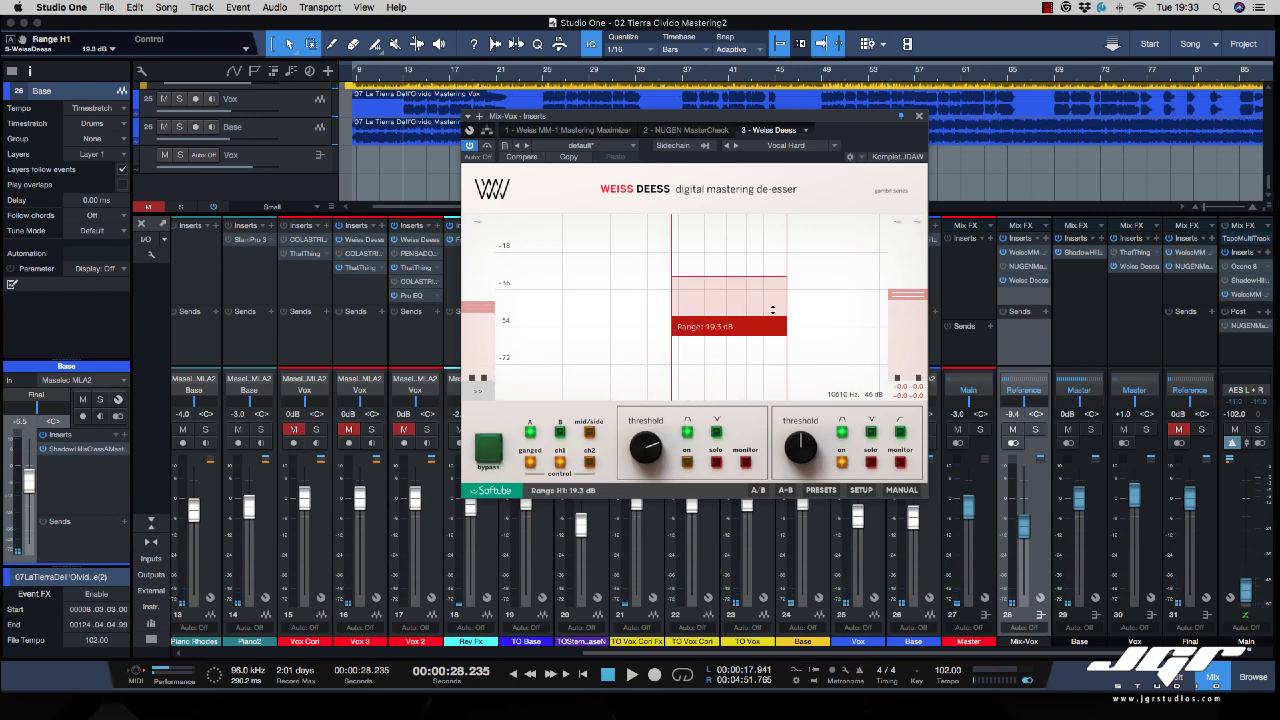
pyautogui.moveTo(673, 238)
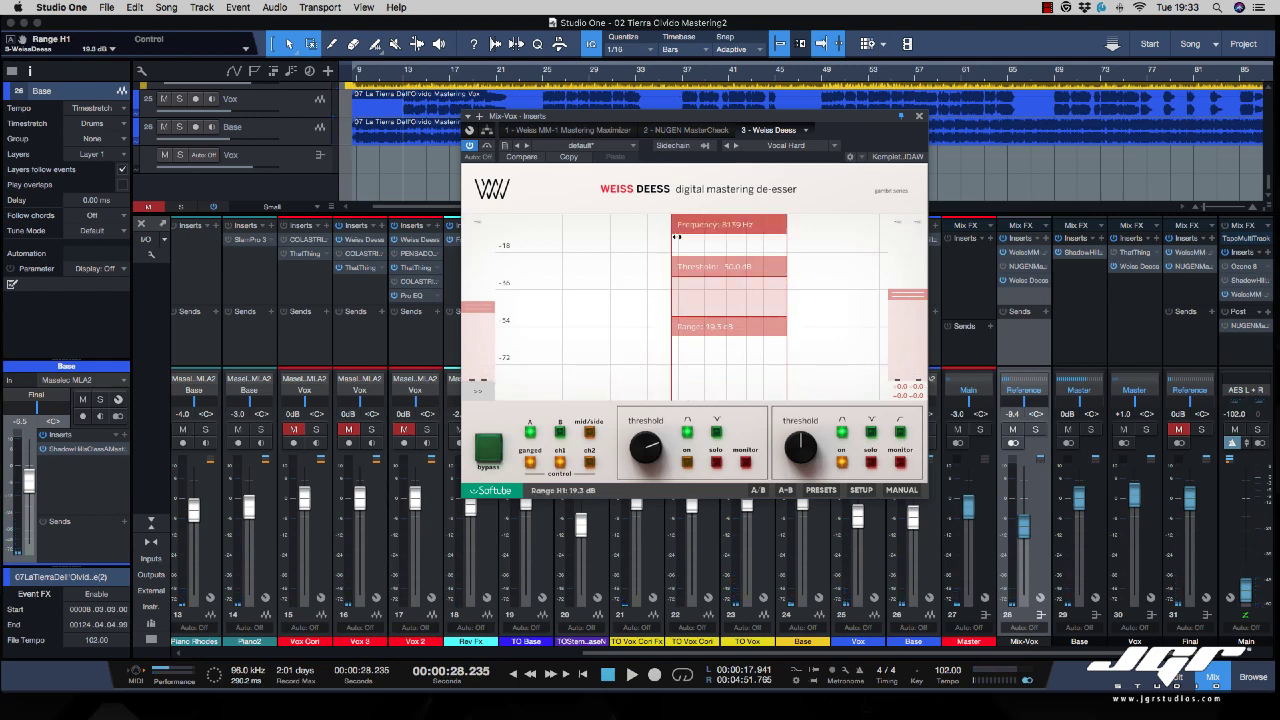
pyautogui.moveTo(676, 261)
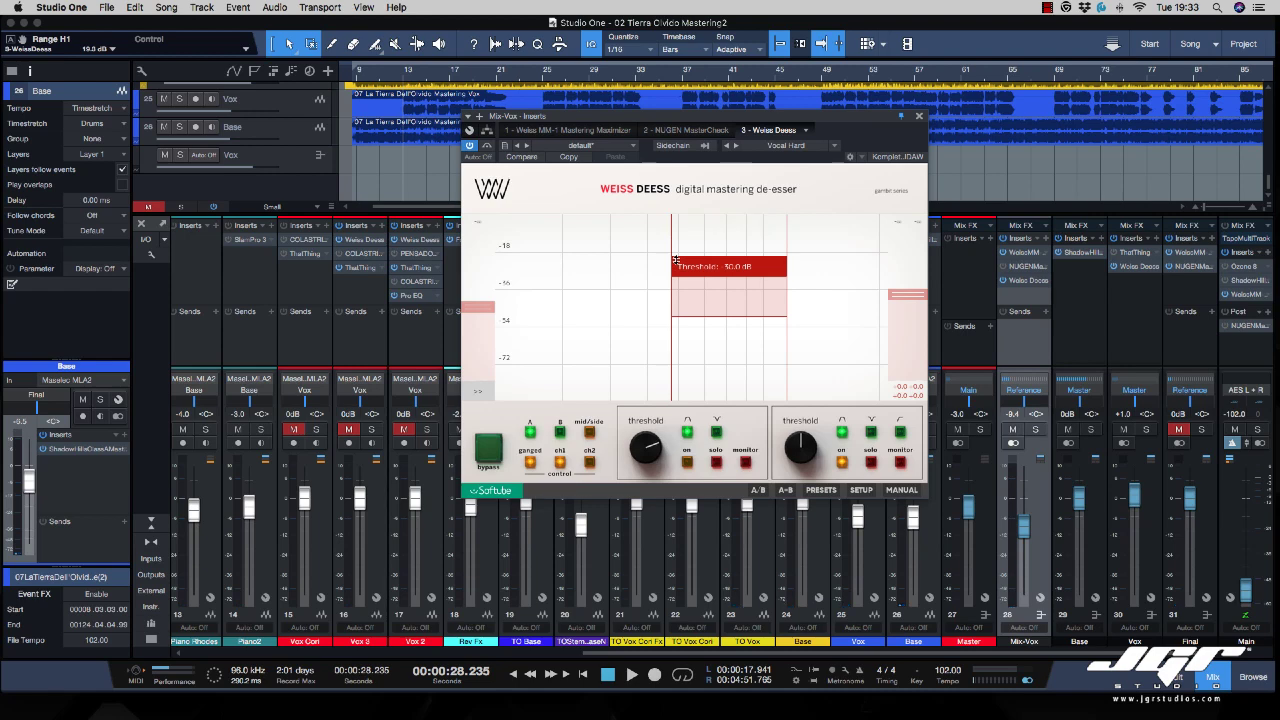
# Turn on the low band and readjust the high band-pass region, setting its range to 14.6 dB.
pyautogui.click(688, 463)
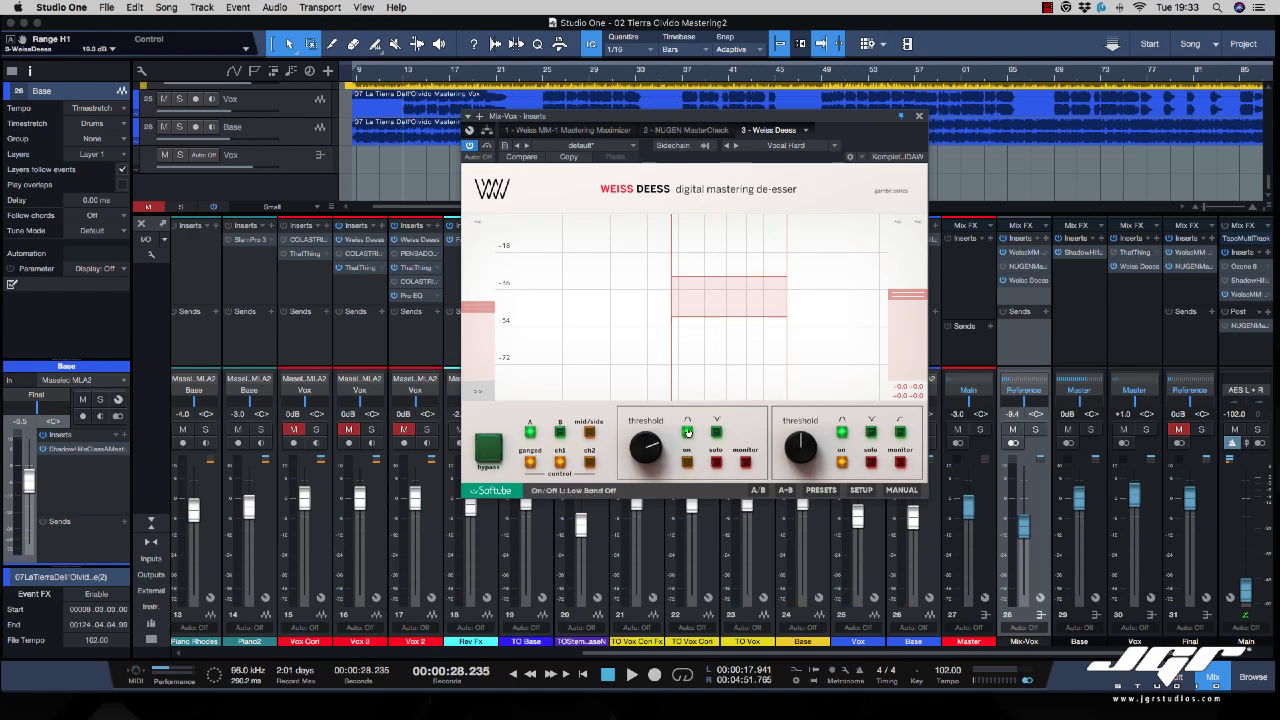
pyautogui.moveTo(685, 311)
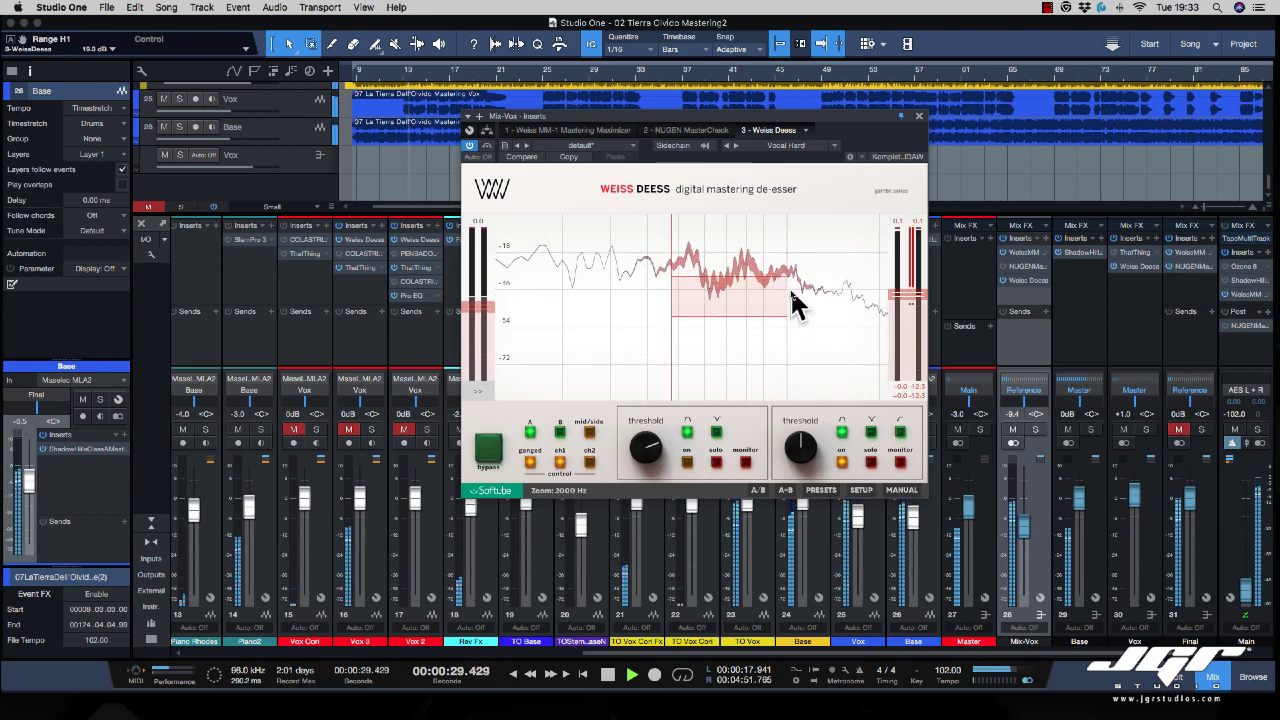
pyautogui.moveTo(762, 326)
pyautogui.mouseDown()
pyautogui.moveTo(762, 305)
pyautogui.moveTo(762, 318)
pyautogui.mouseUp()
pyautogui.moveTo(748, 366); pyautogui.dragTo(713, 349)
pyautogui.moveTo(735, 241); pyautogui.dragTo(678, 269)
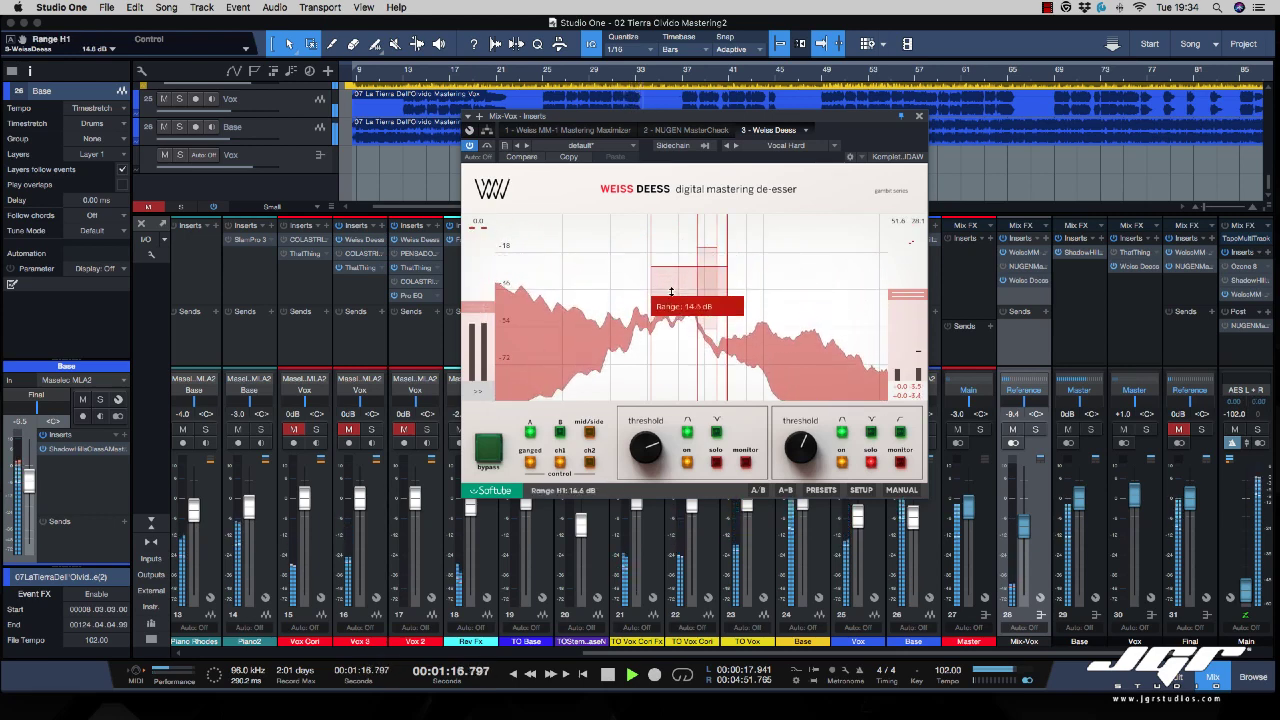
# Set the high band's range to 13.9 dB and stop the song playback.
pyautogui.moveTo(671, 292); pyautogui.dragTo(671, 290)
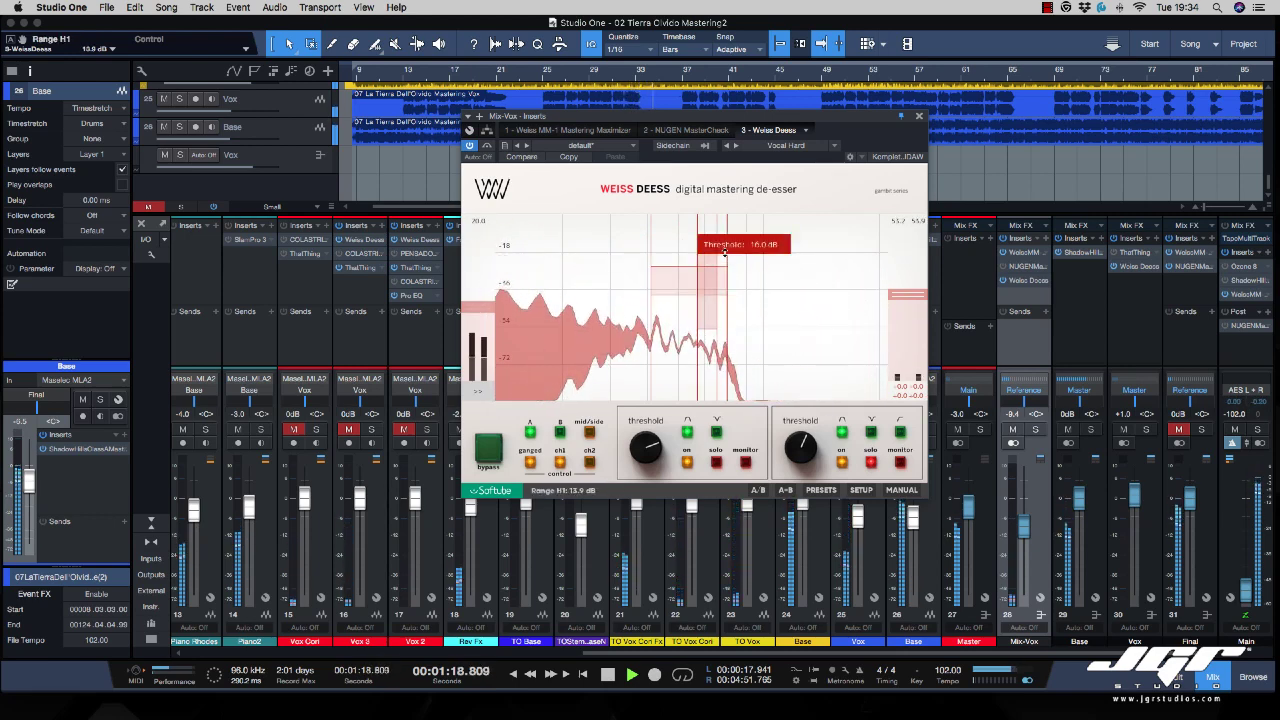
pyautogui.press('space')
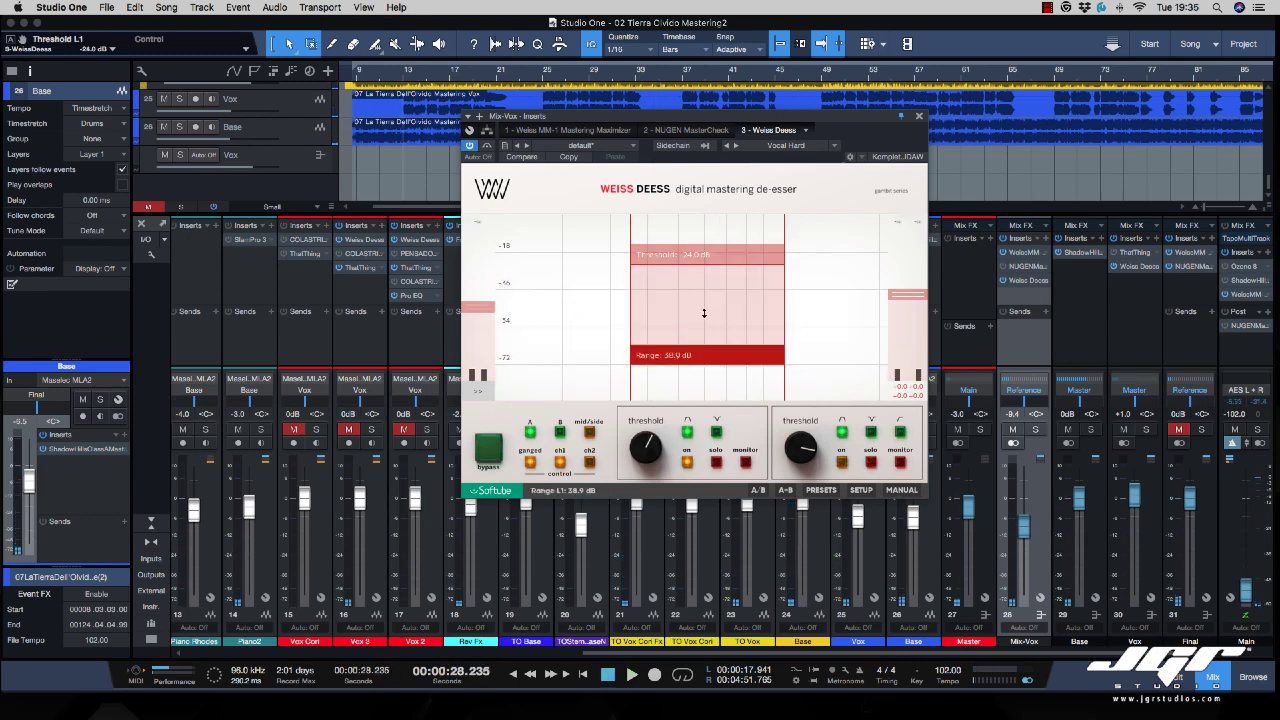
# Show the detailed parameters of the low and high filters and adjust the low filter's slow release.
pyautogui.click(479, 393)
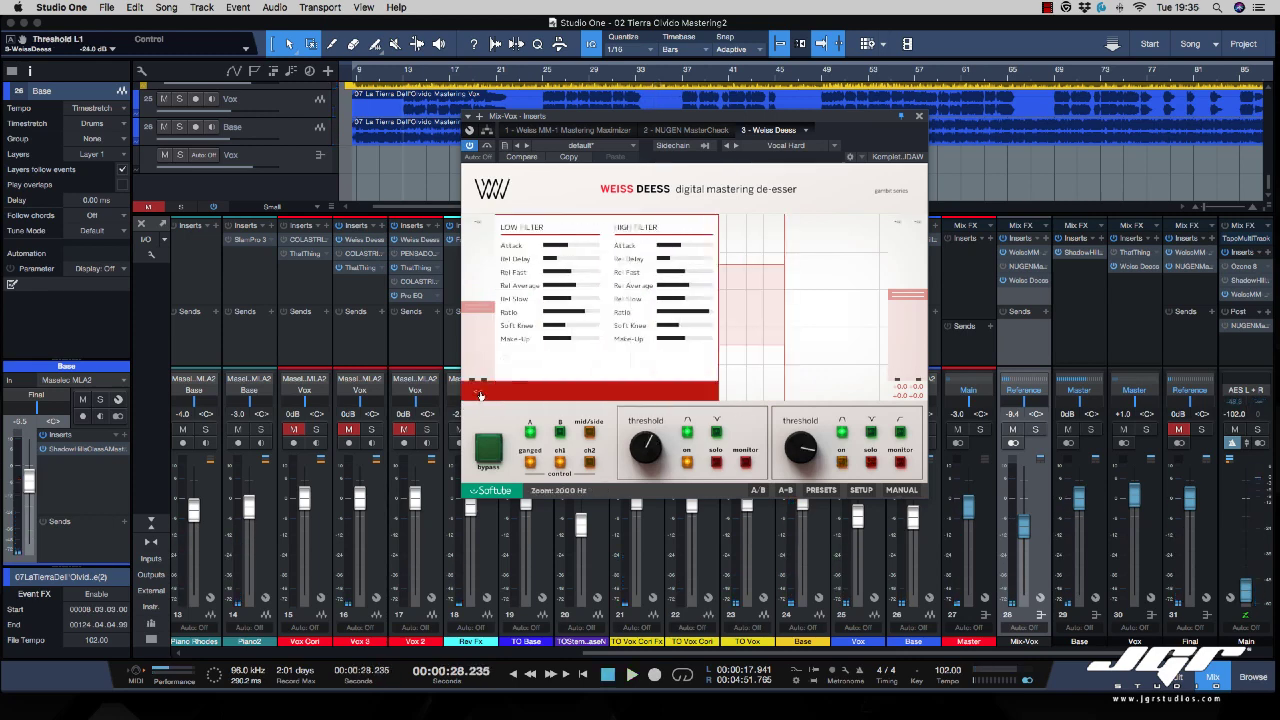
pyautogui.moveTo(588, 297); pyautogui.dragTo(572, 297)
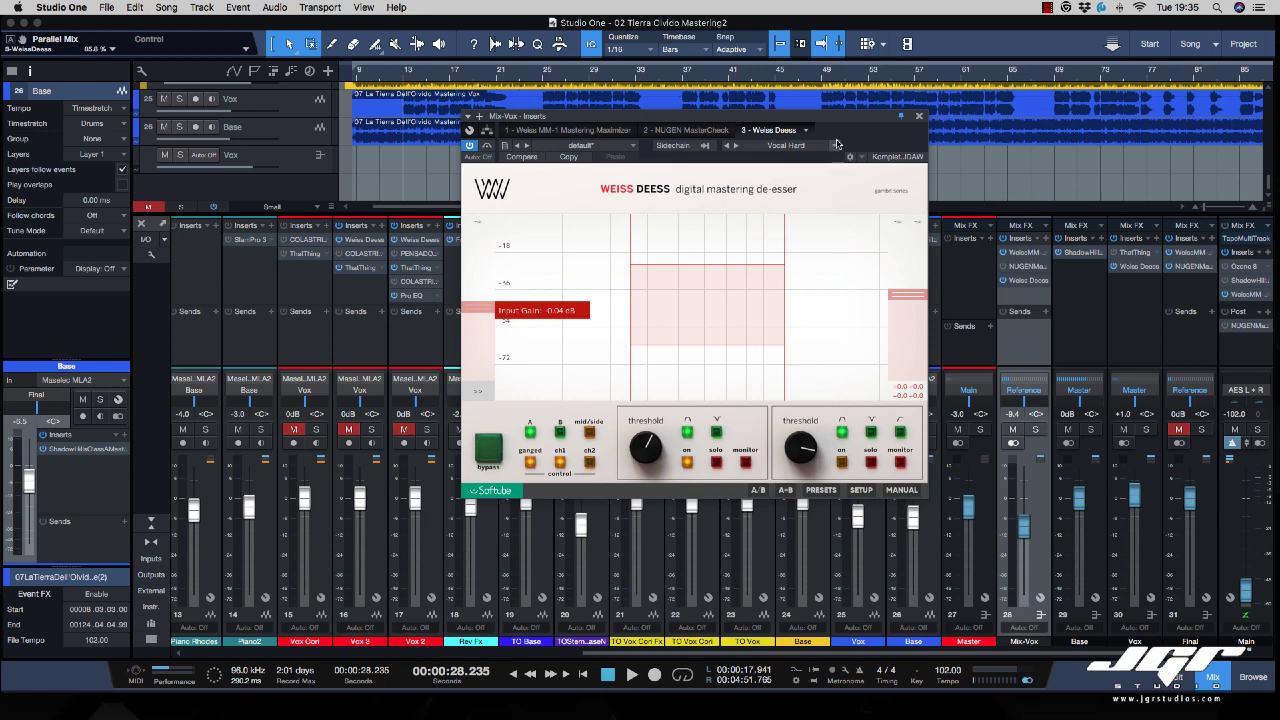
# Move the de-esser window slightly down and across so that it sits further over the mixer.
pyautogui.moveTo(845, 121); pyautogui.dragTo(878, 158)
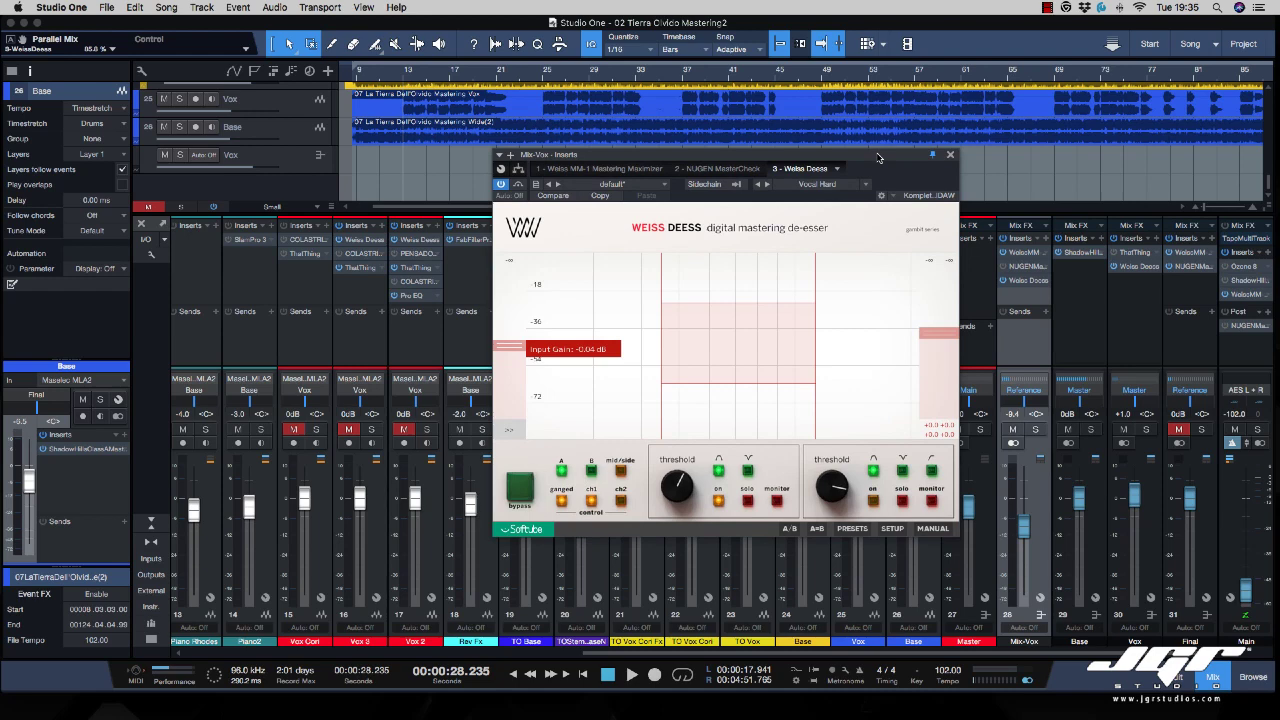
pyautogui.moveTo(878, 158); pyautogui.dragTo(876, 155)
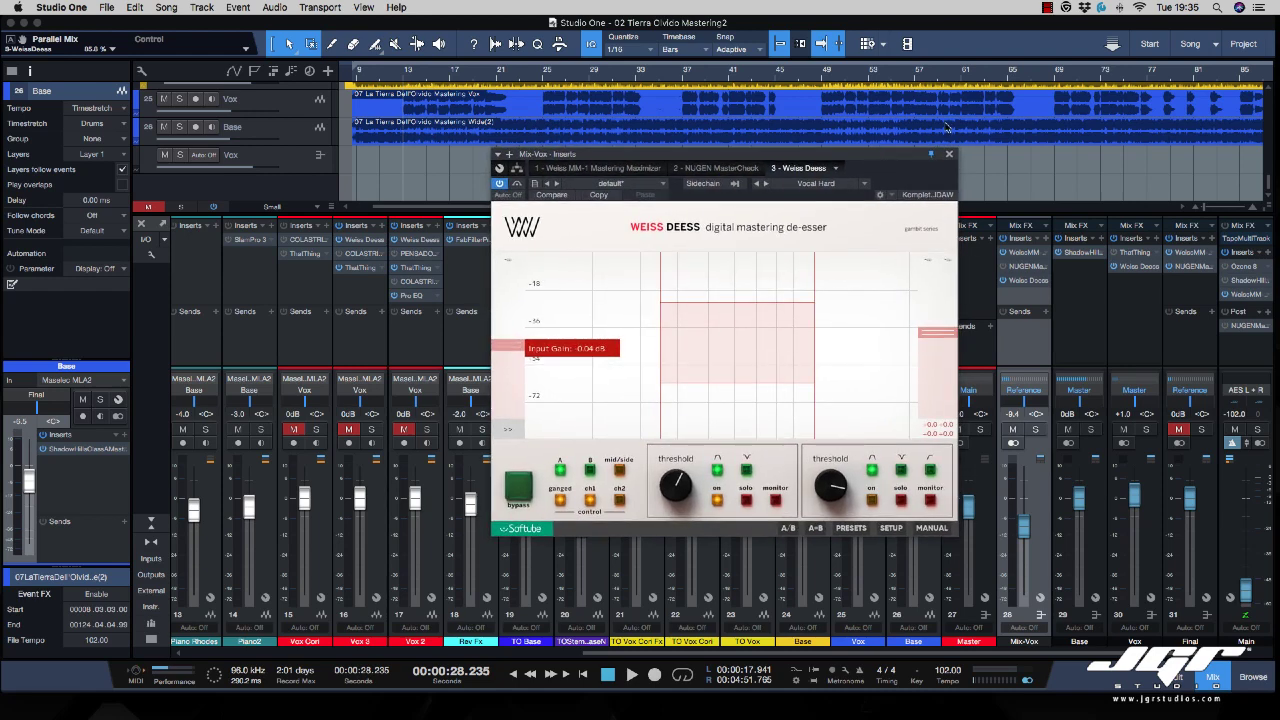
pyautogui.click(1062, 8)
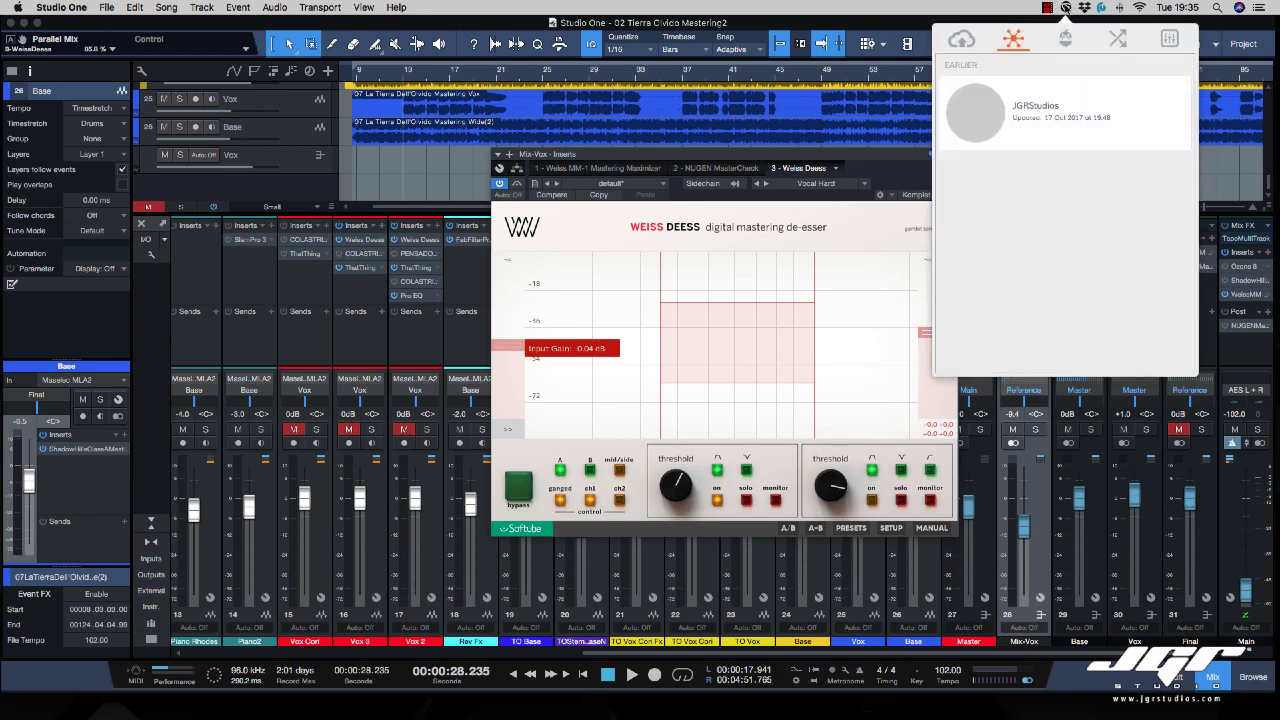
pyautogui.click(1062, 38)
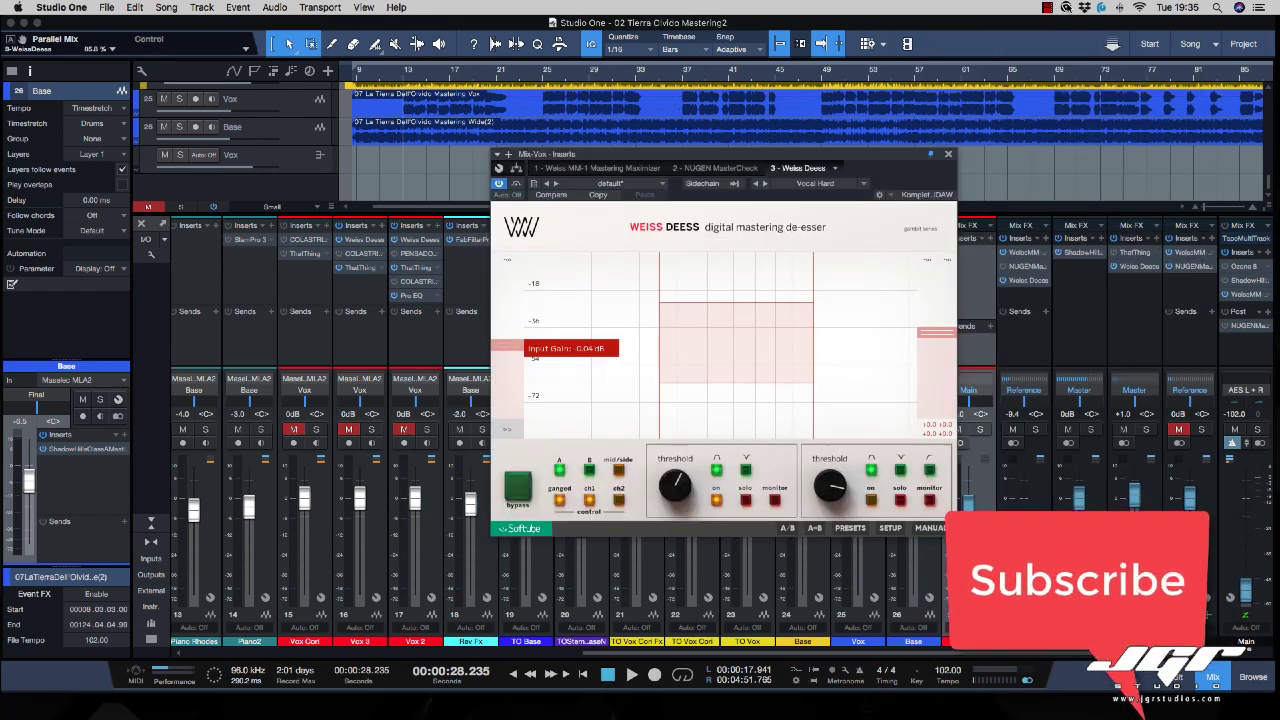